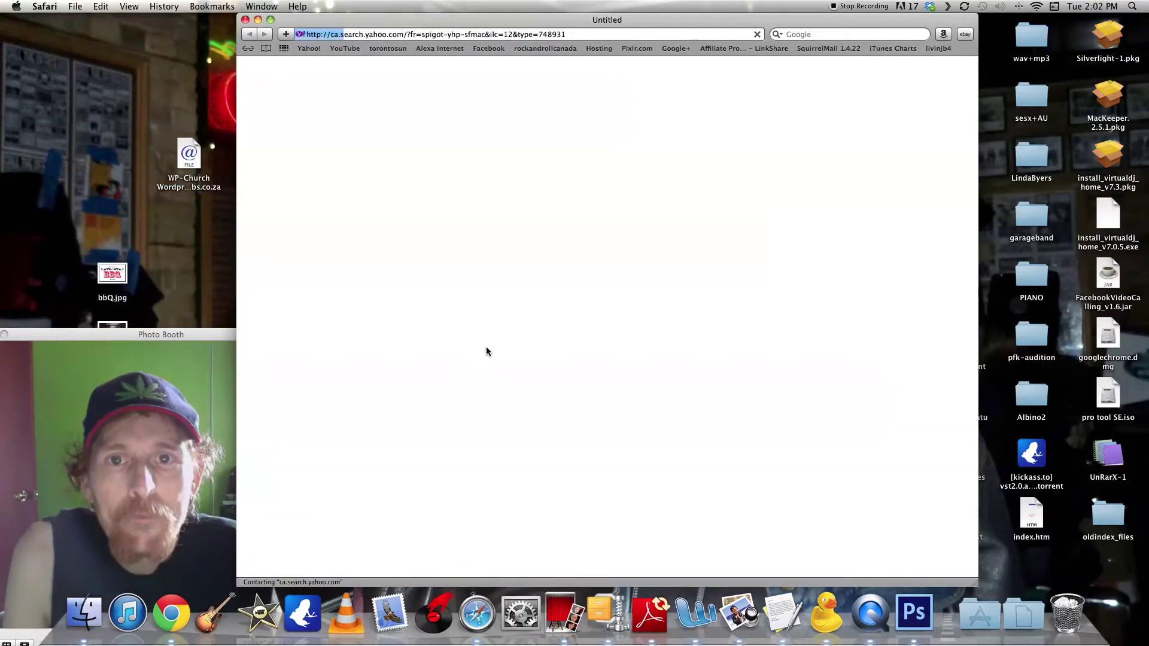
Open the bookmarked rockandrollcanada website and look over its home page from the header to the footer.
left_click_drag(586, 23, 676, 26)
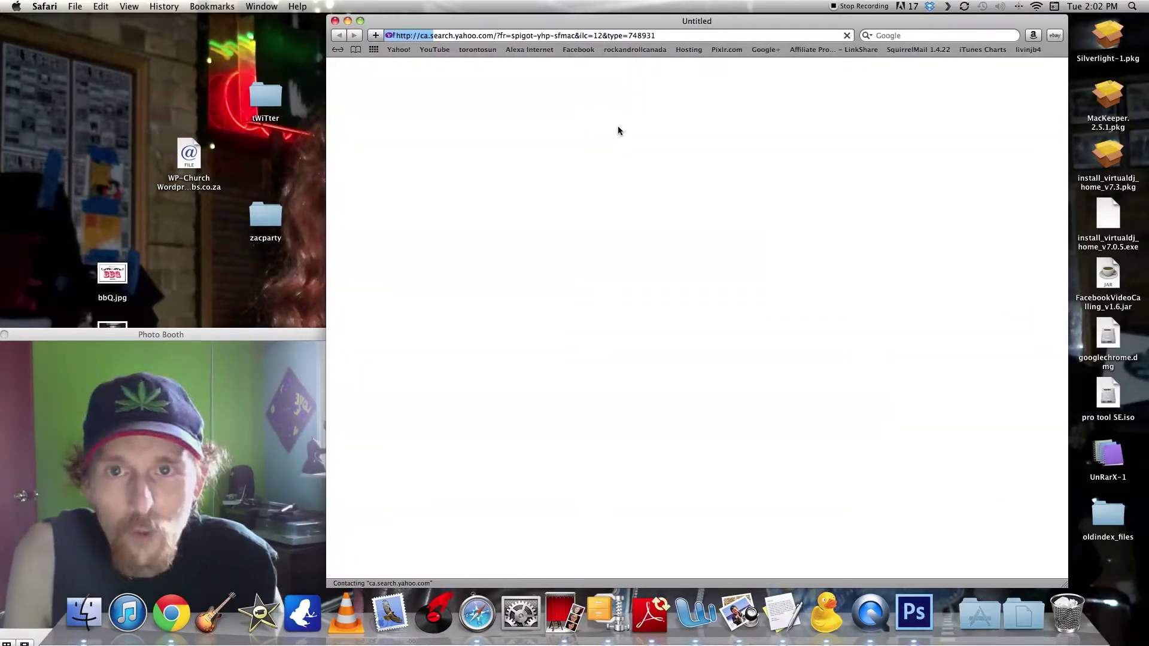
left_click(645, 54)
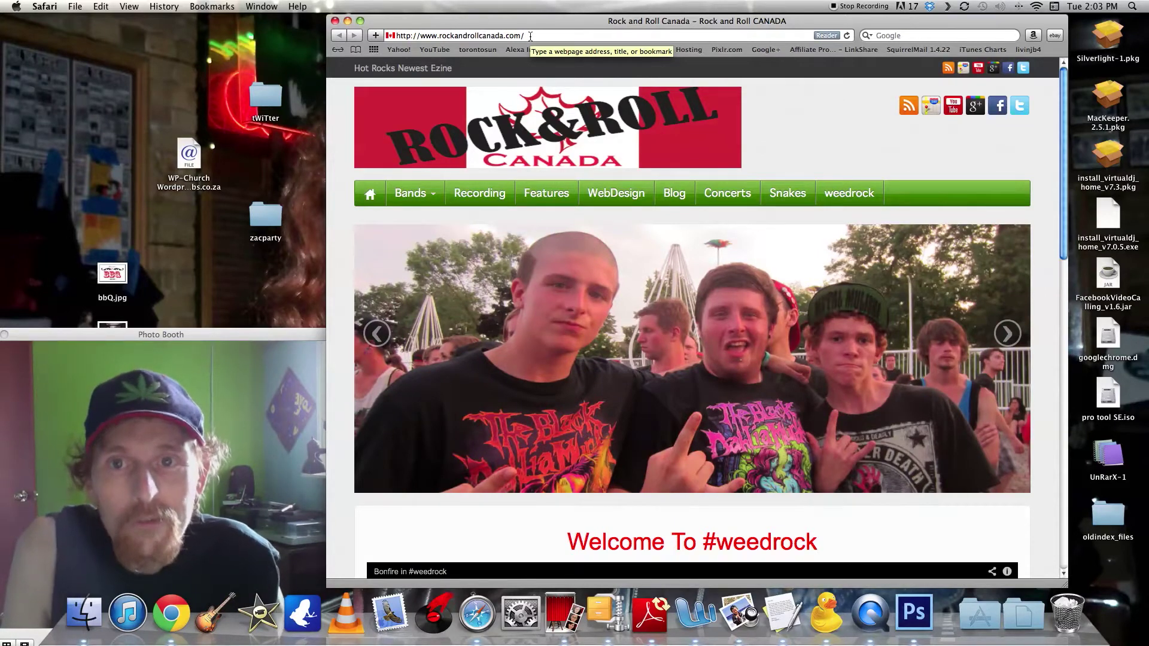
scroll(758, 514, "down", 3)
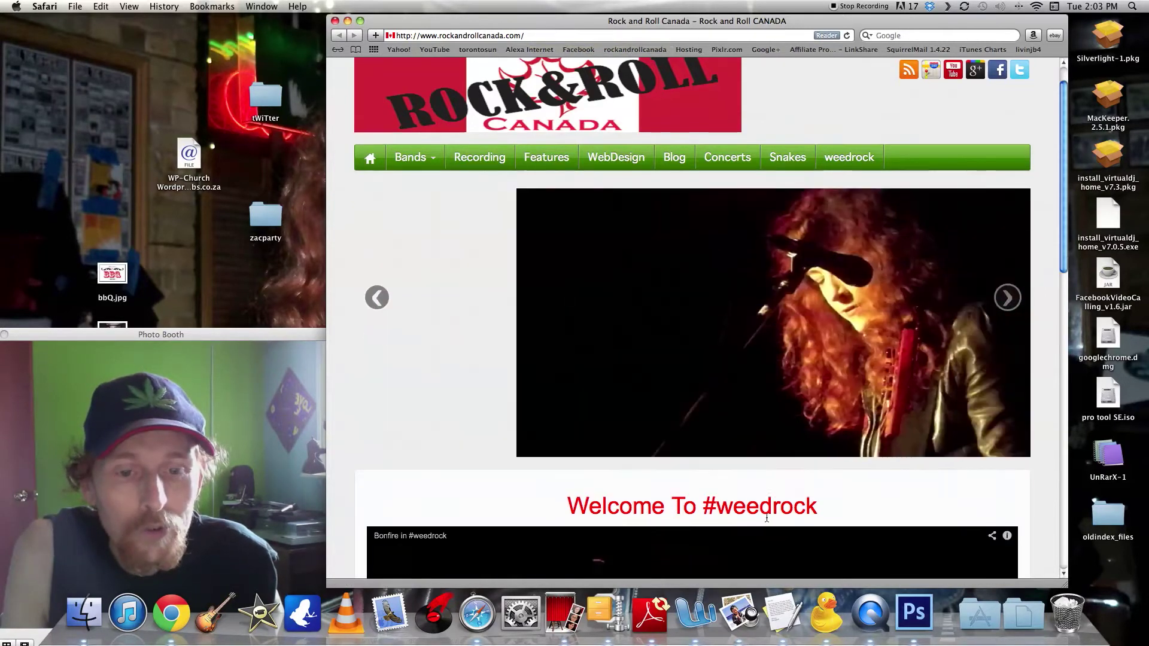
scroll(758, 514, "down", 15)
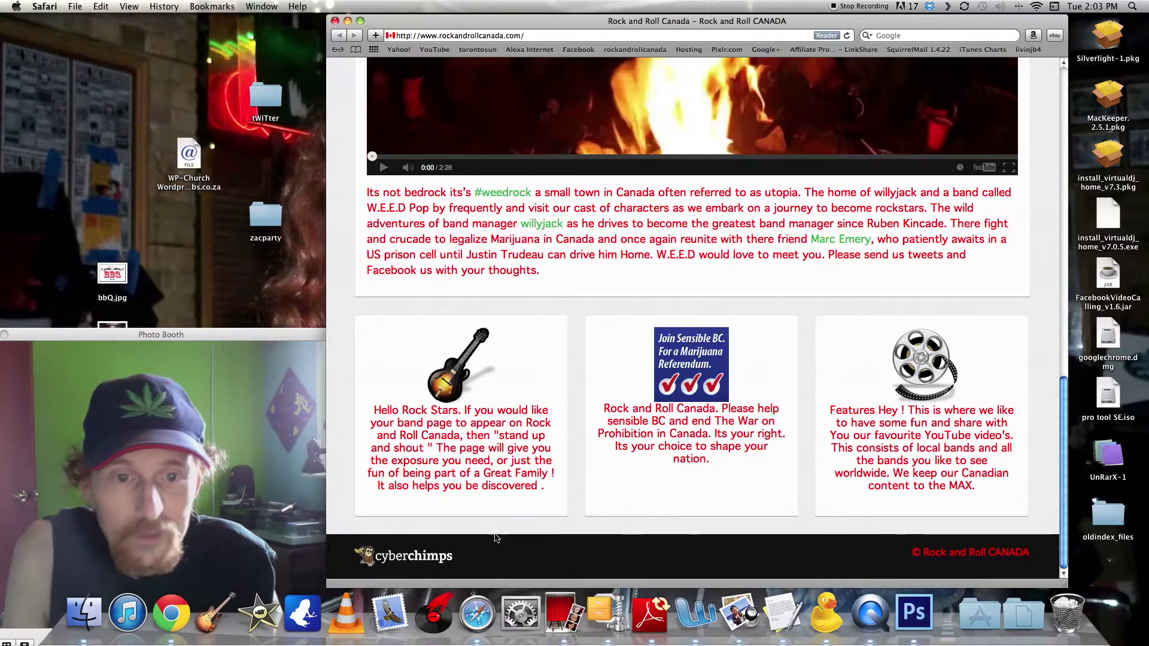
scroll(564, 459, "up", 15)
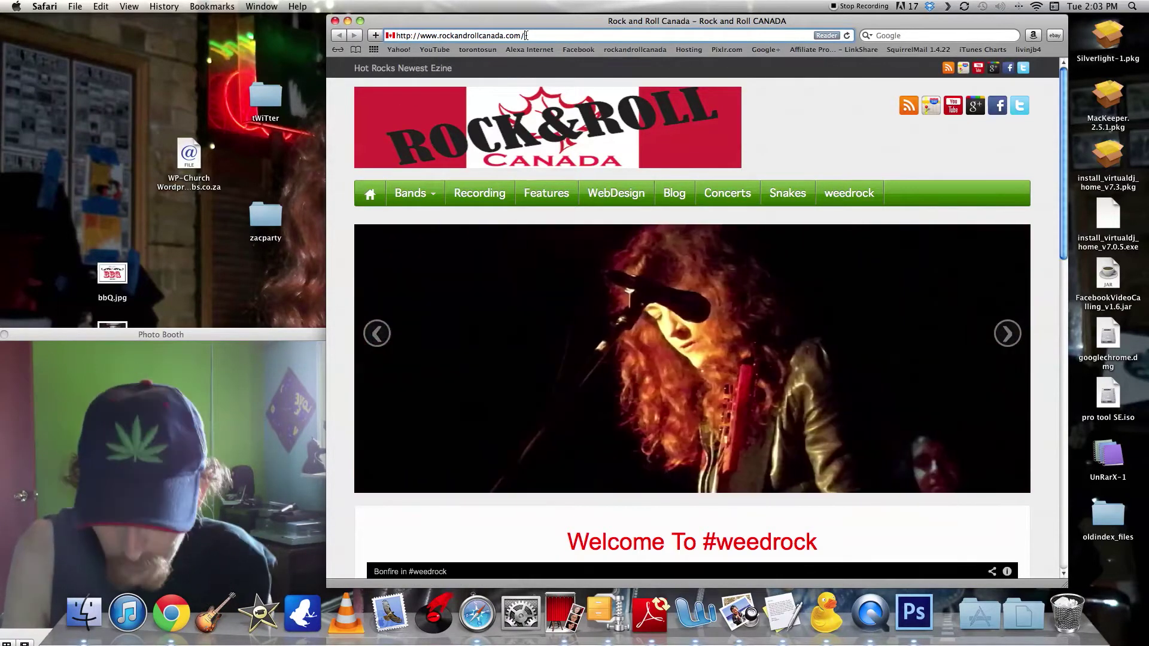
Go to the site's WordPress admin address, wp-admin/profile.php.
left_click(526, 35)
type("wp-admin/profile.php")
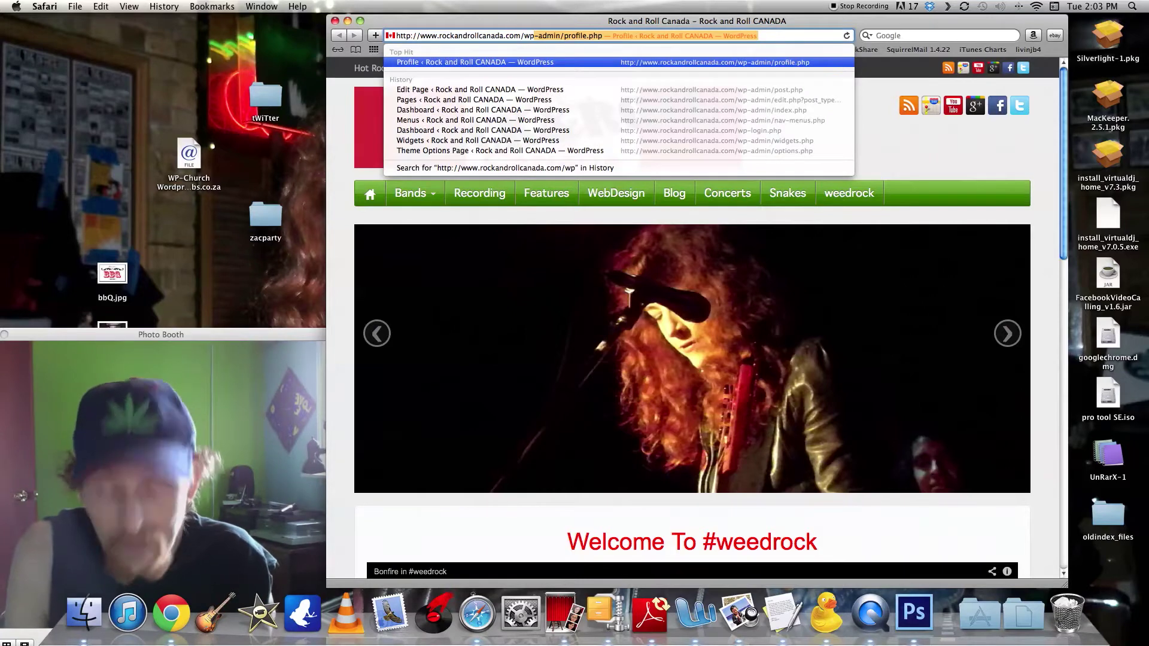
key("Return")
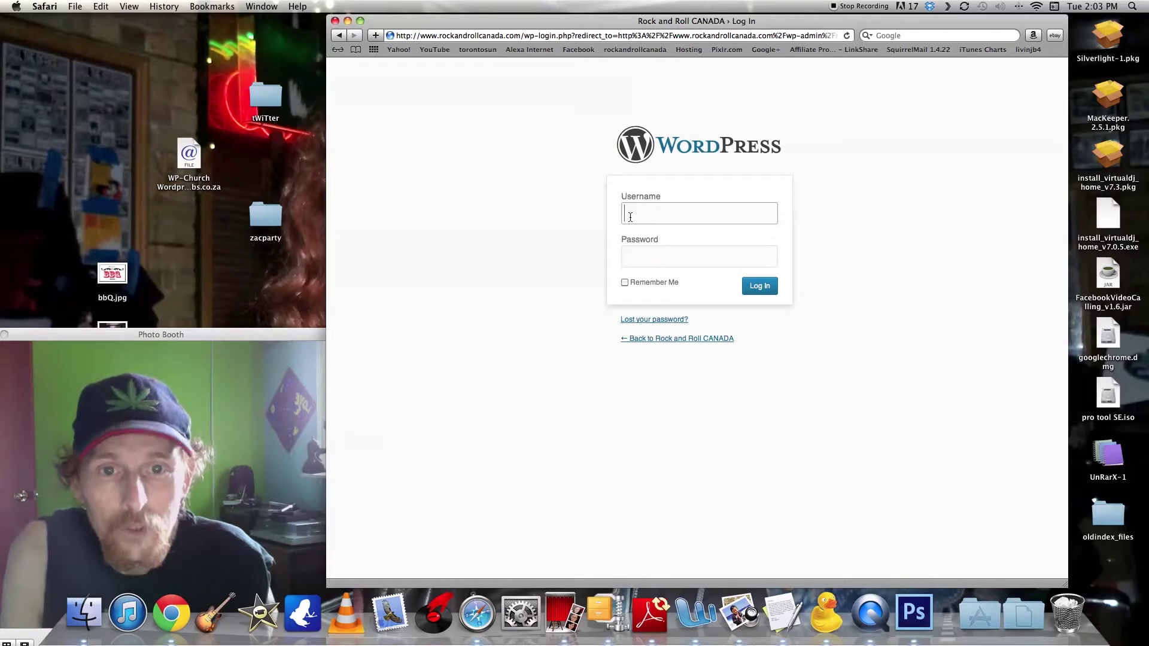
Log in to WordPress with the username admin and the account password.
type("ad")
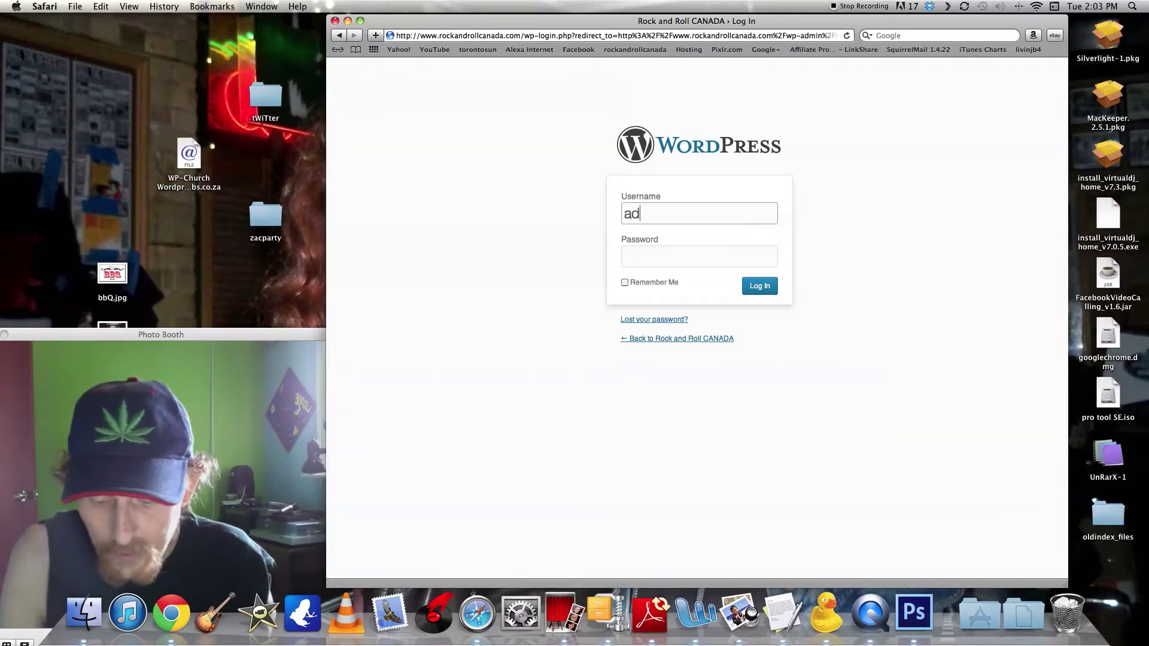
type("min")
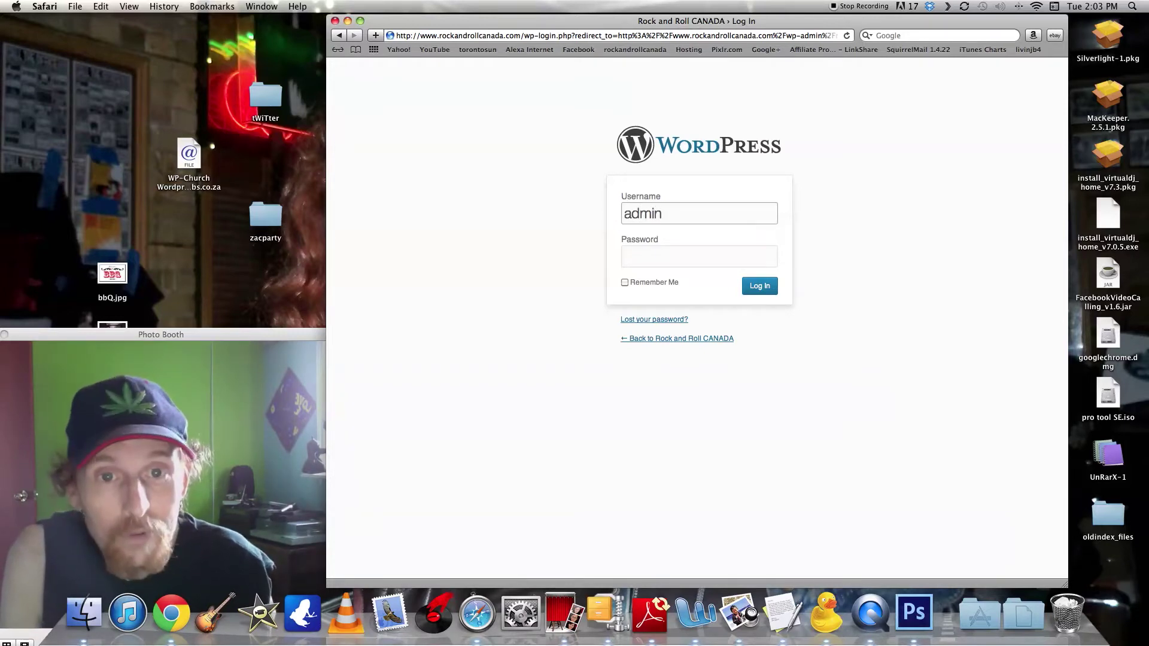
left_click(634, 255)
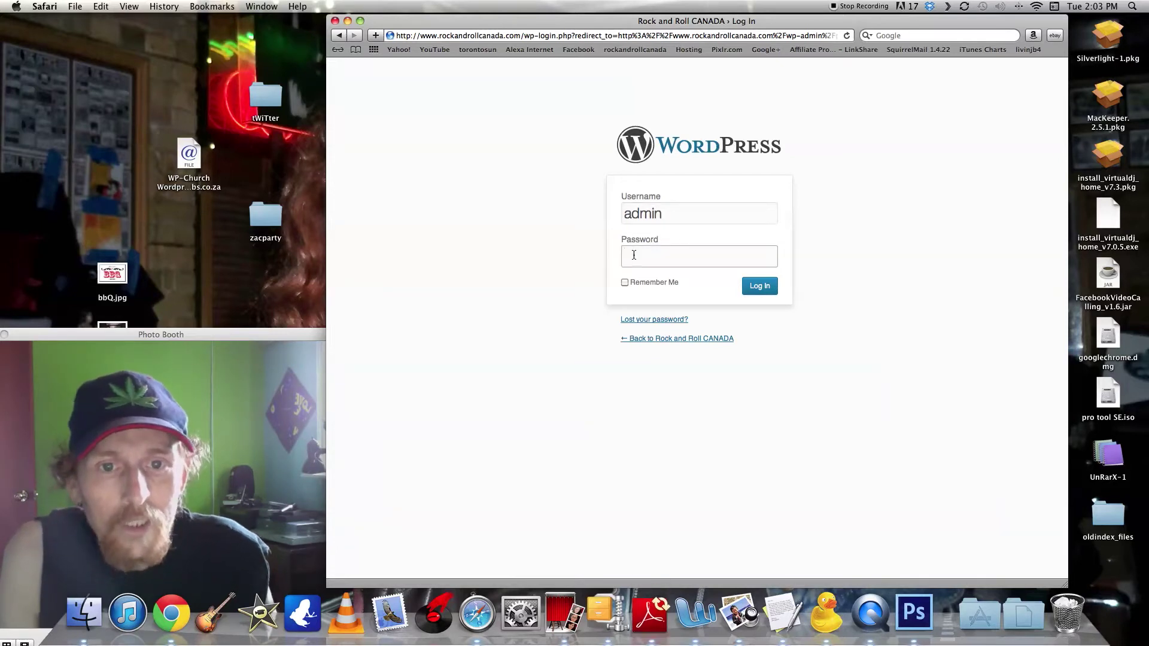
type("••")
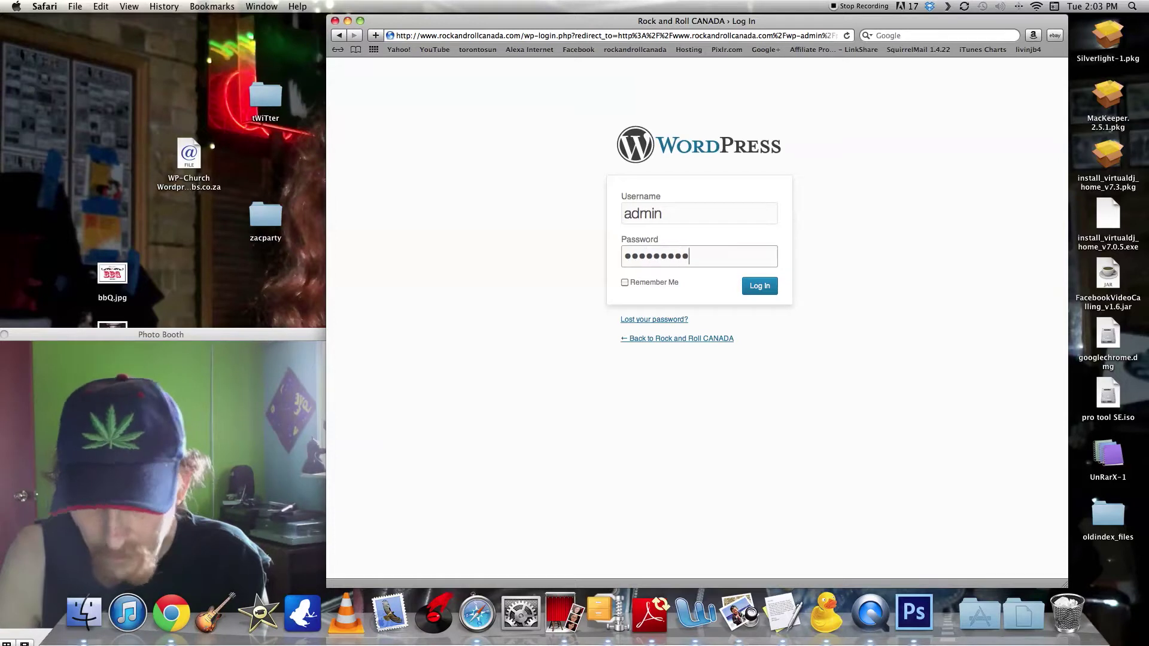
key("Return")
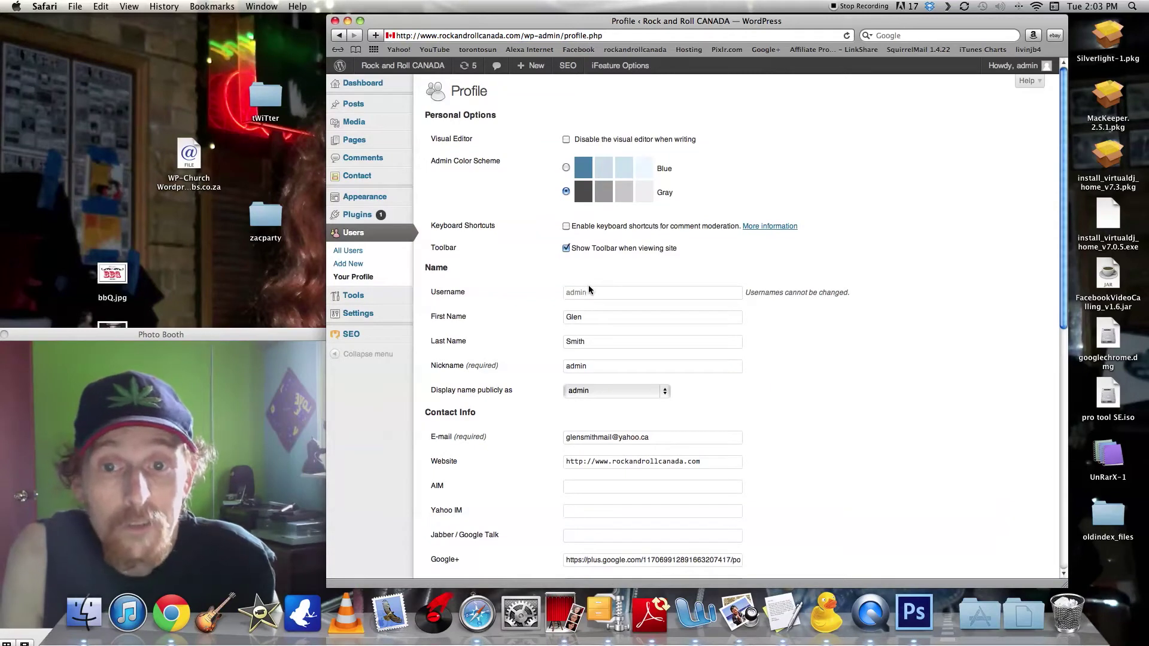
Open the WordPress Media Library and look through the uploaded images.
mouse_move(380, 91)
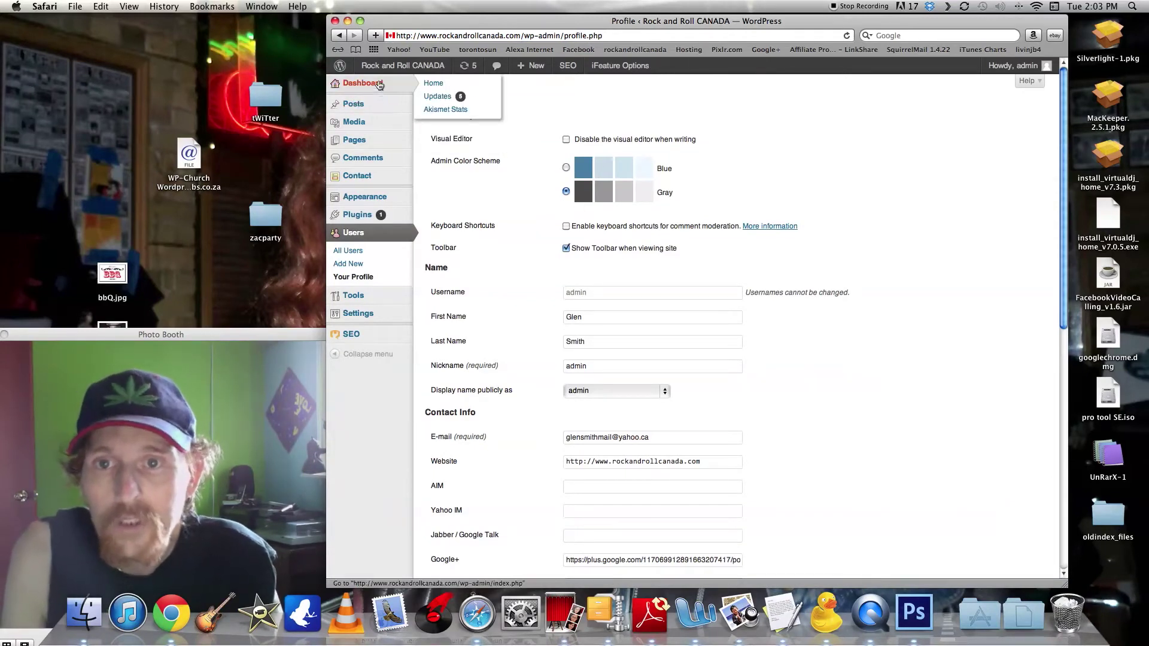
mouse_move(353, 109)
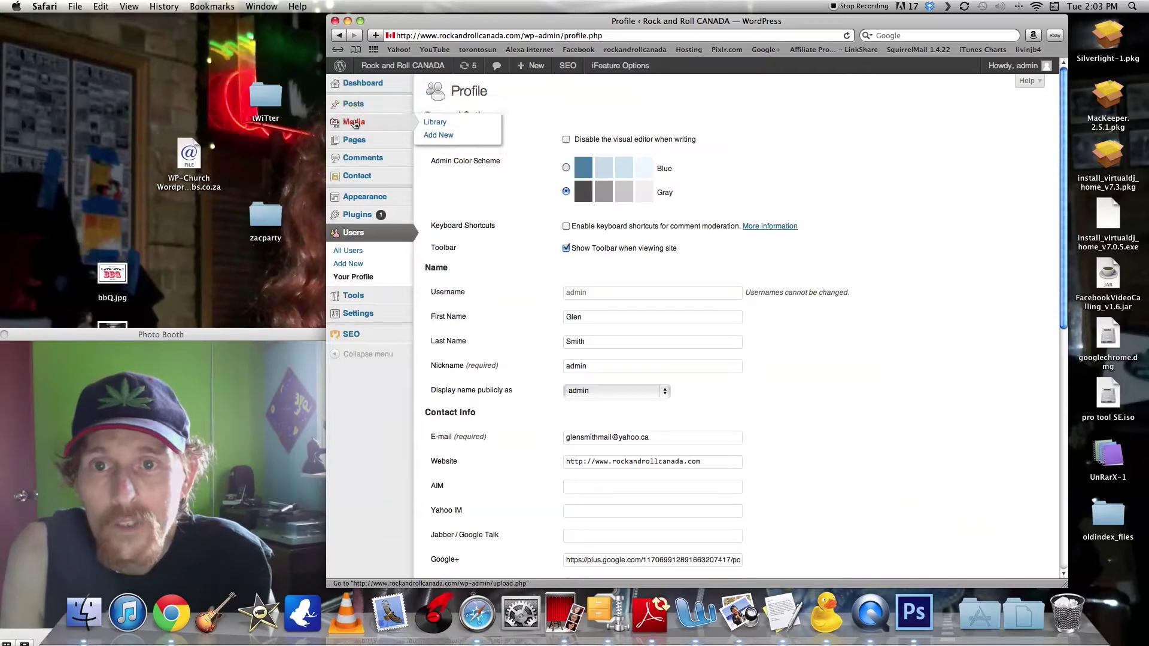
left_click(355, 123)
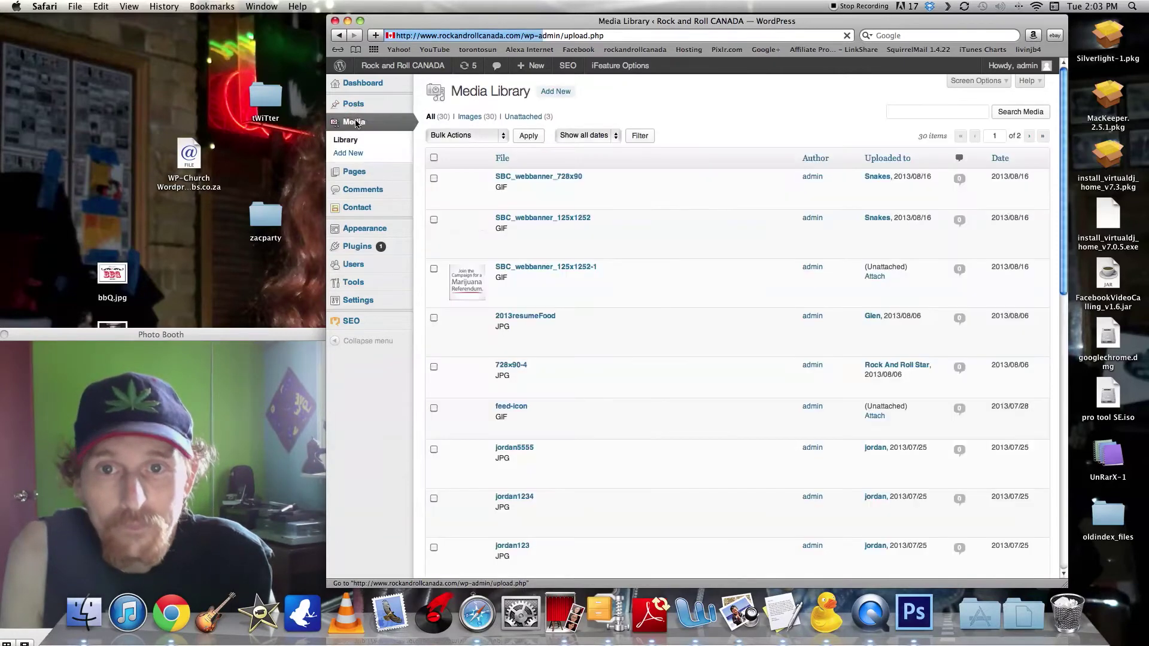
scroll(697, 248, "down", 10)
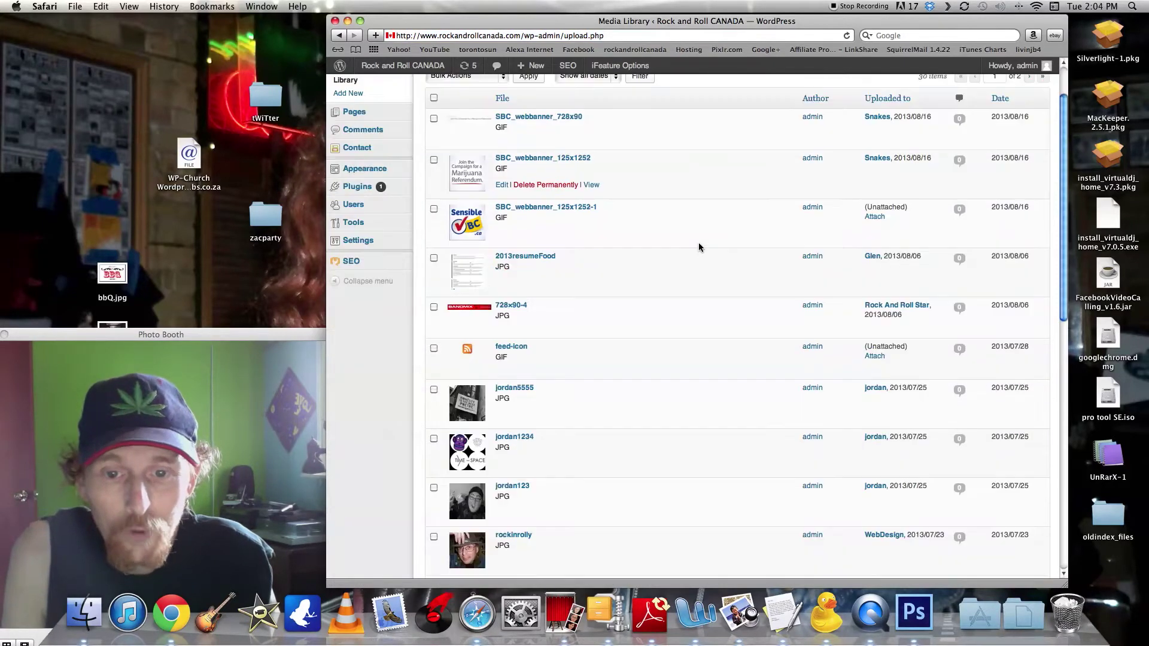
scroll(698, 247, "down", 8)
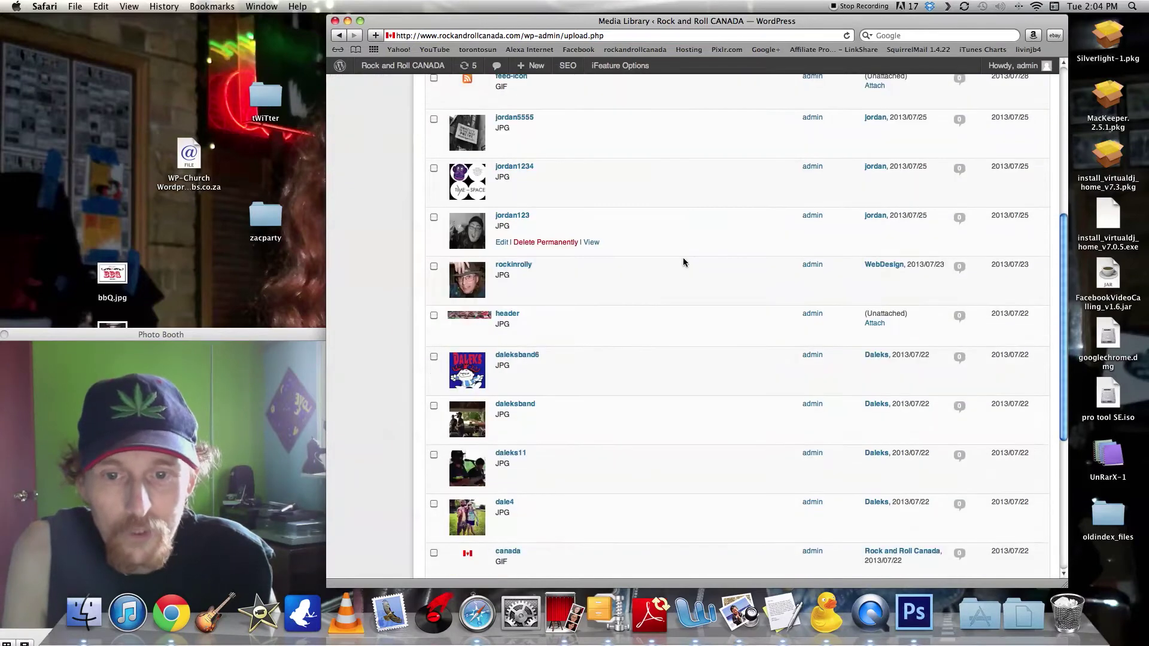
scroll(677, 282, "up", 18)
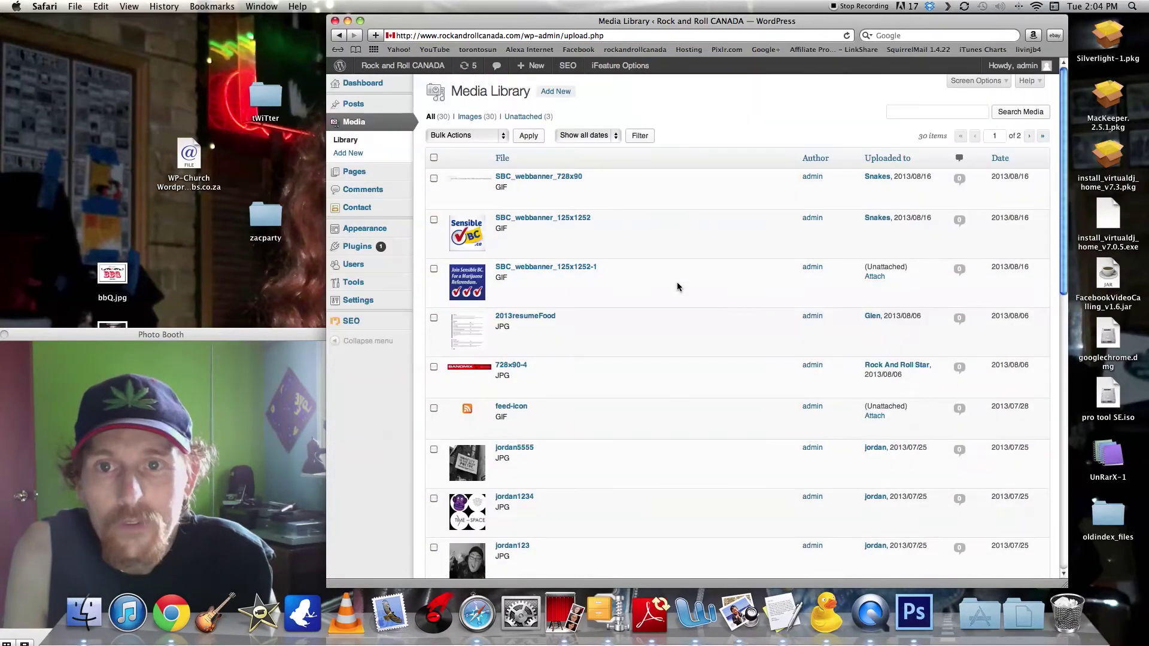
left_click(356, 145)
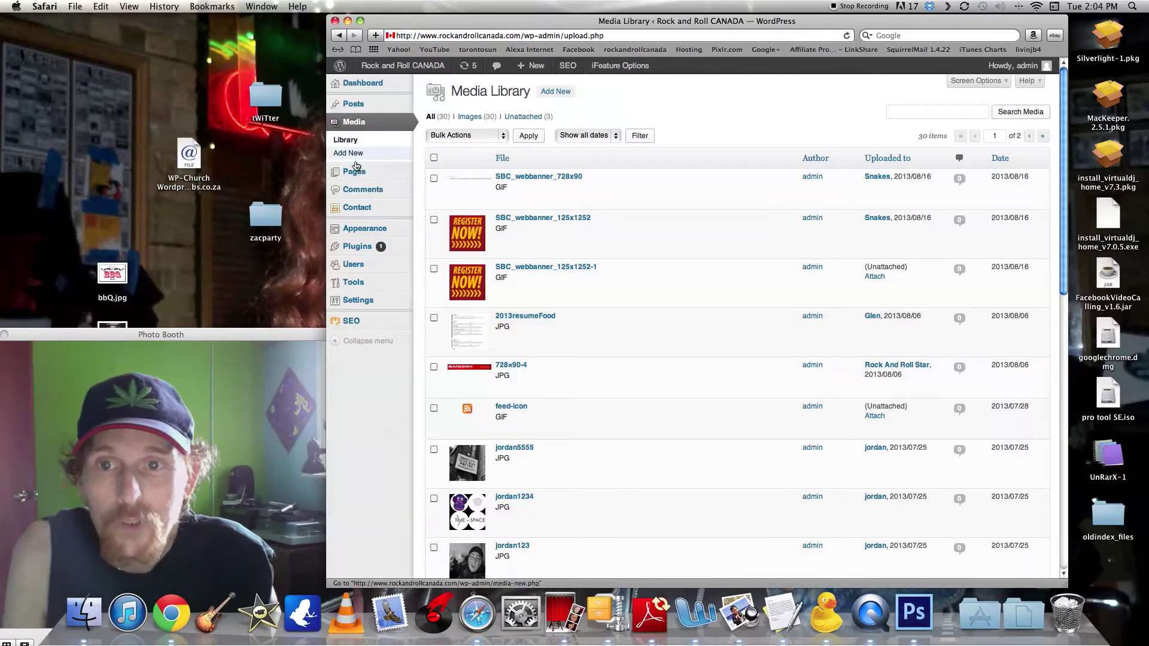
List all the site's pages and open the Rock and Roll Canada page for editing.
left_click(354, 172)
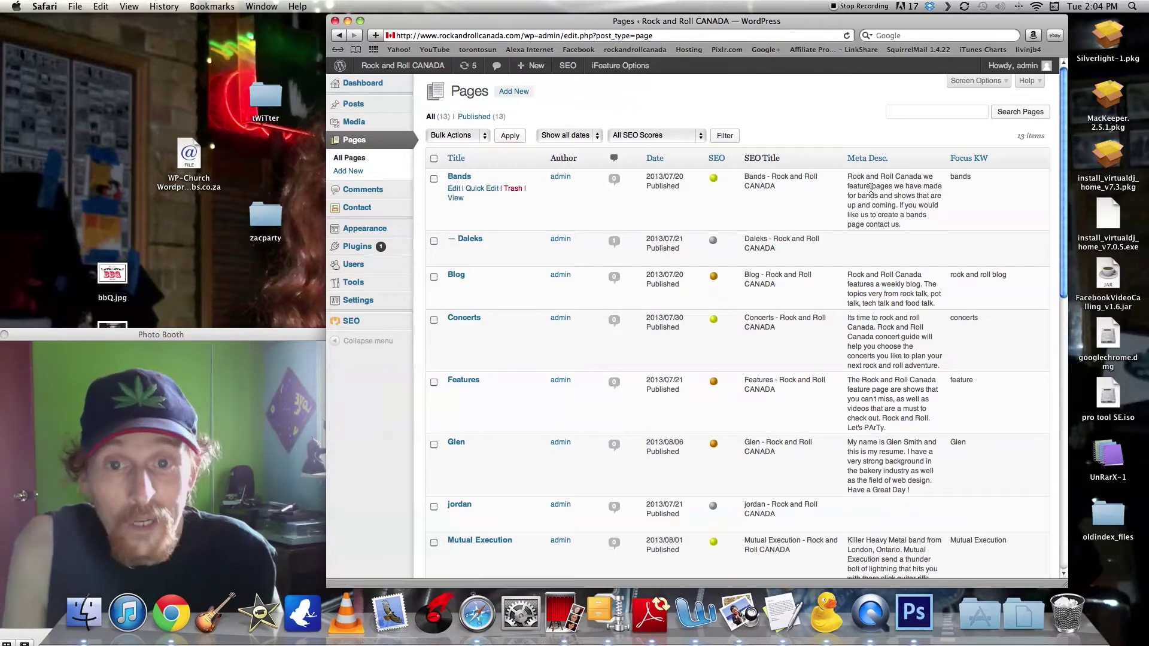
scroll(598, 204, "down", 3)
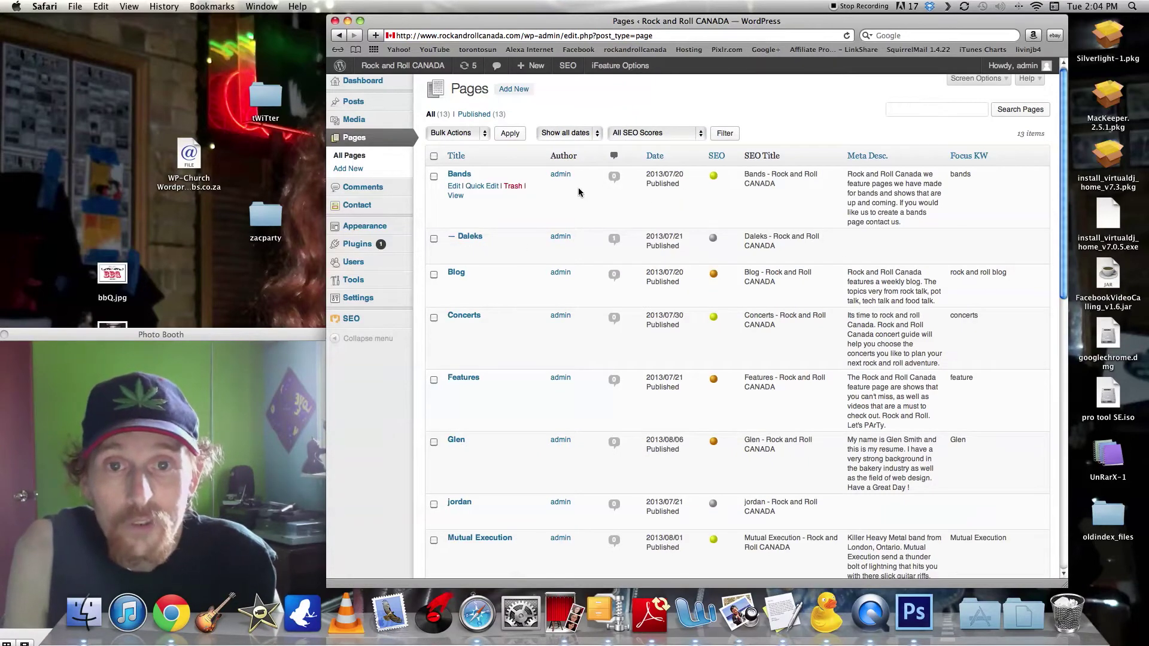
scroll(569, 215, "down", 10)
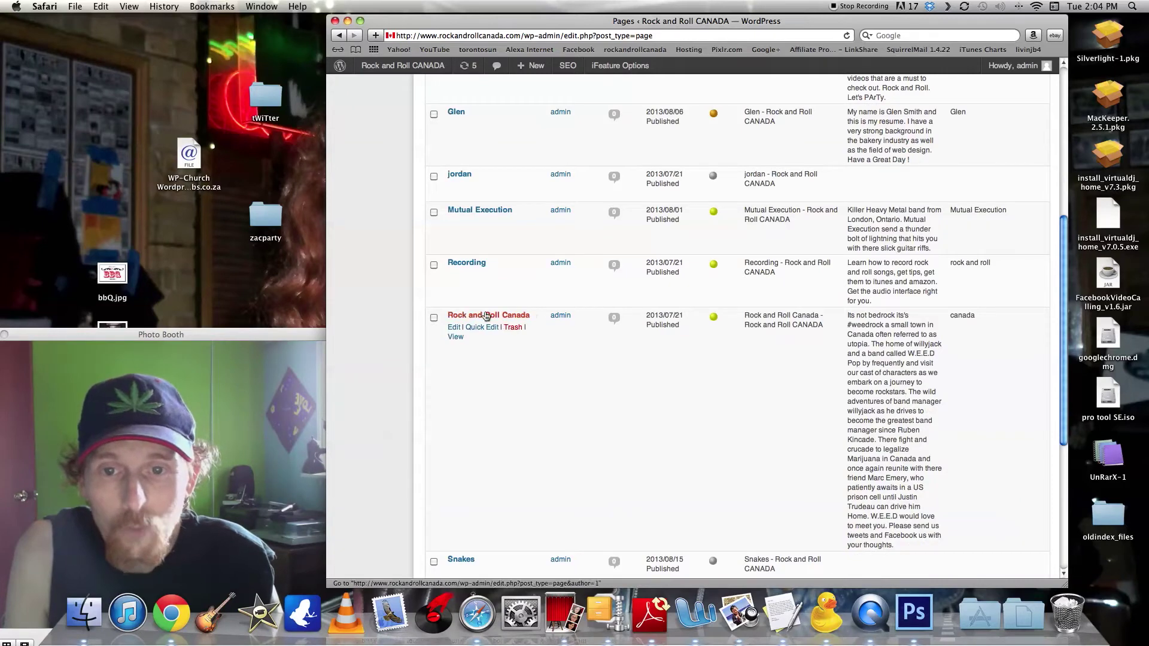
left_click(454, 327)
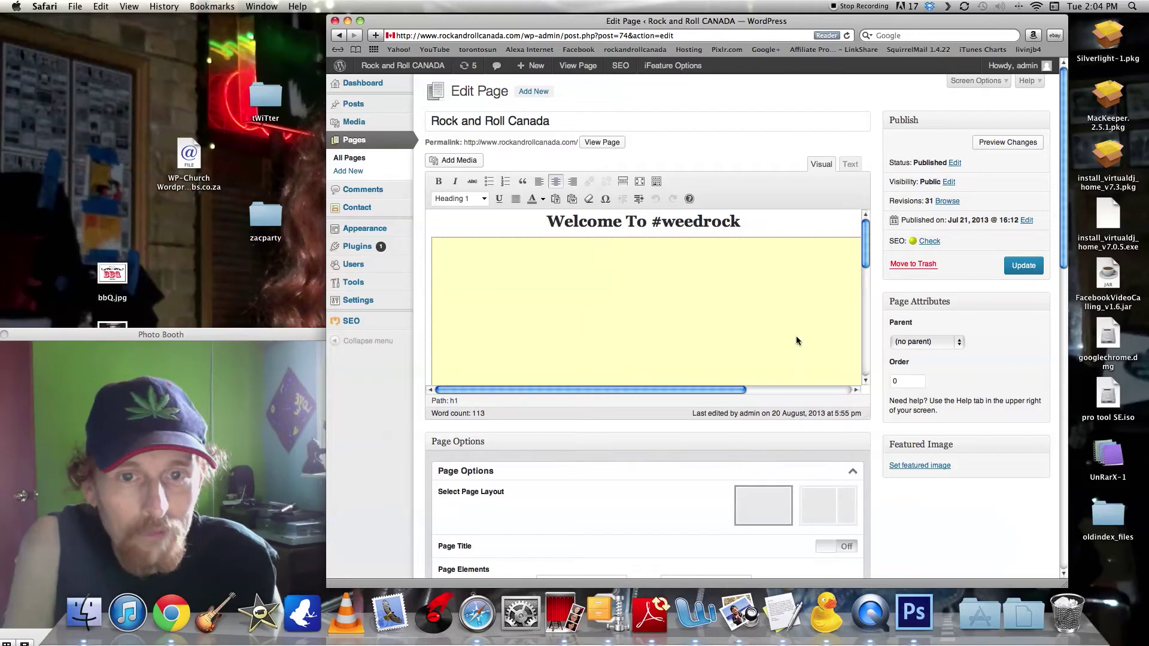
Examine the YouTube iframe code under the Welcome To #weedrock heading in the page's HTML, and return to the visual editor.
mouse_move(867, 244)
left_mouse_down()
mouse_move(872, 349)
mouse_move(874, 250)
left_mouse_up()
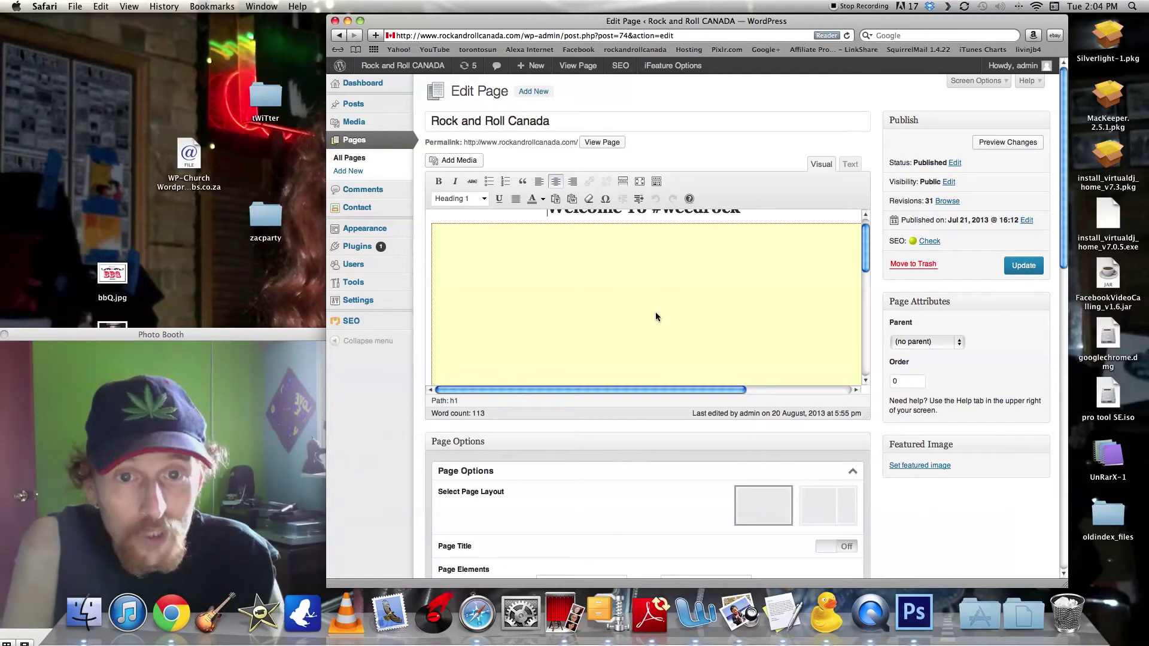
left_click(850, 169)
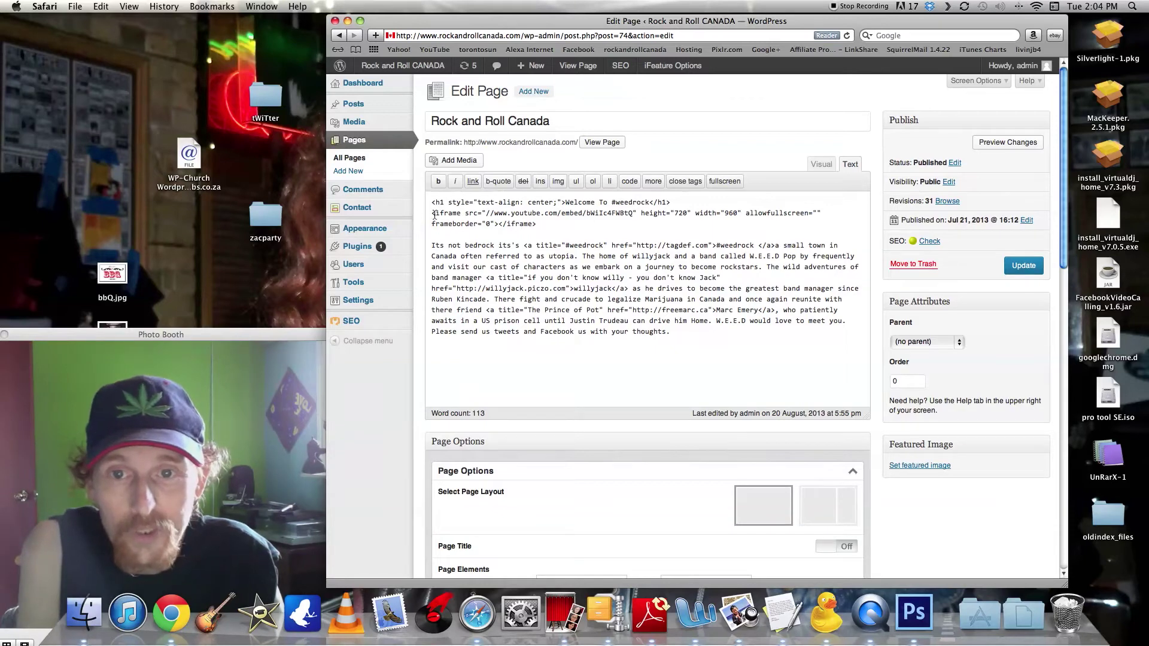
left_click_drag(433, 214, 489, 231)
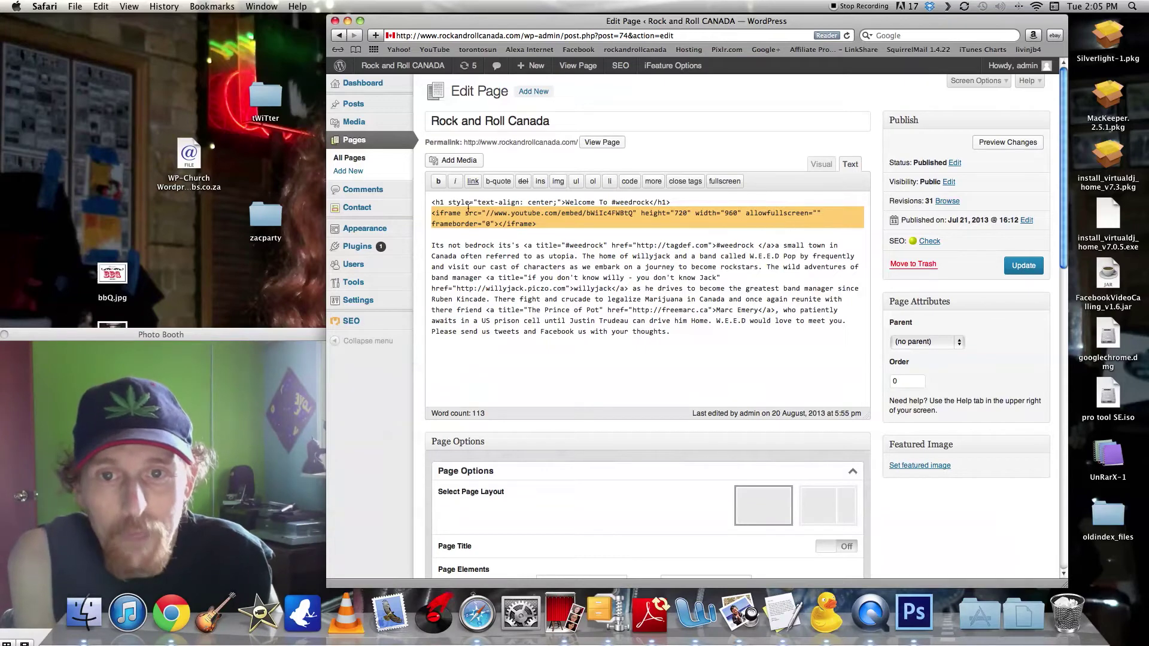
left_click(822, 165)
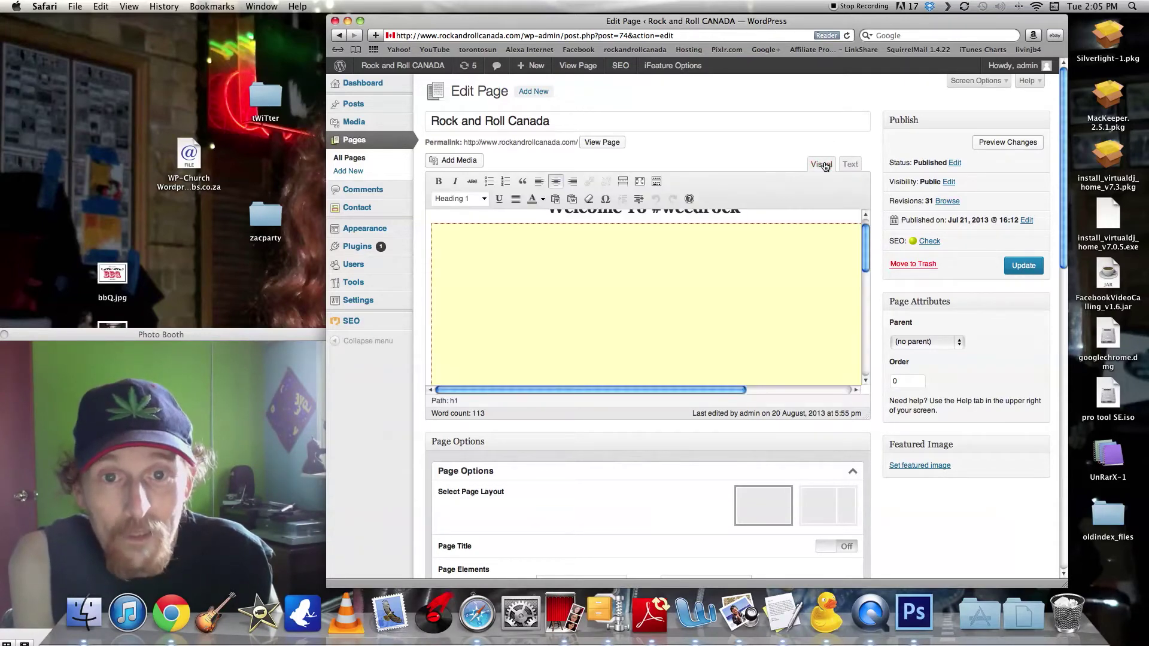
Visit the live site and examine the home page's image slider, embedded bonfire video, welcome text and the boxes below.
mouse_move(404, 63)
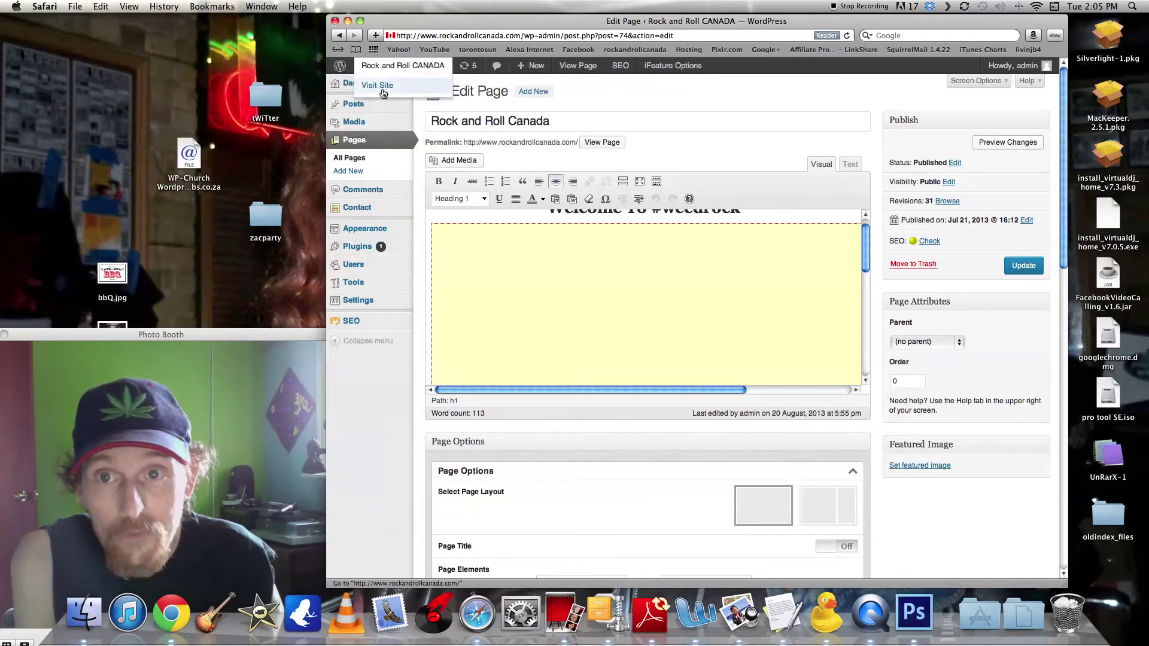
left_click(385, 89)
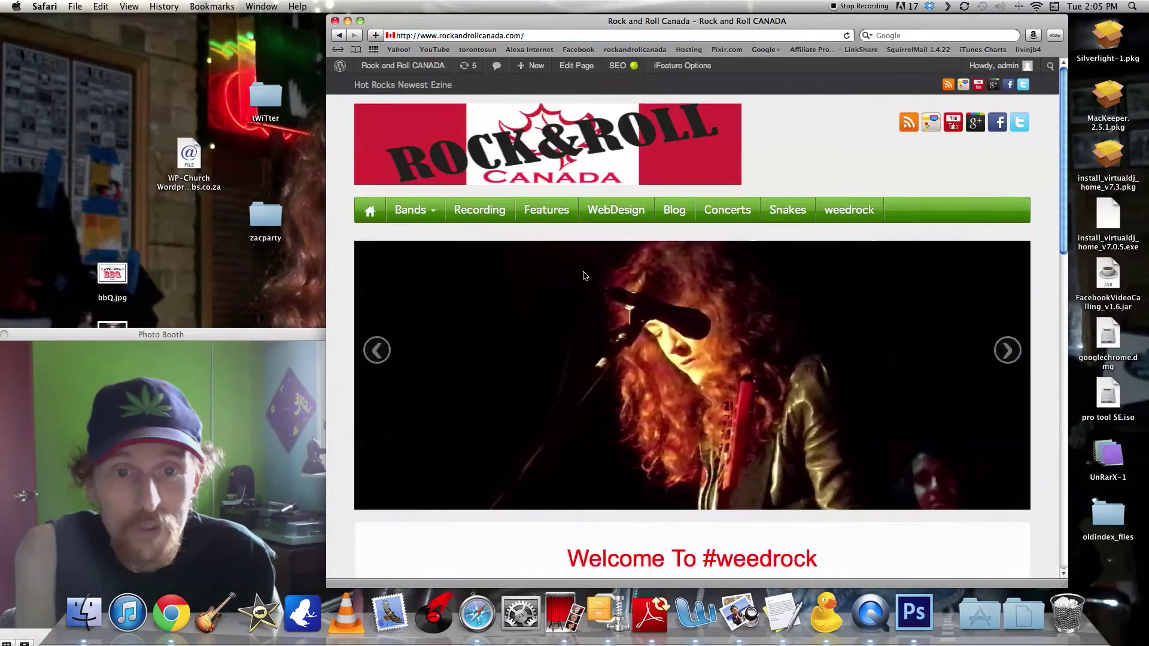
scroll(736, 319, "down", 2)
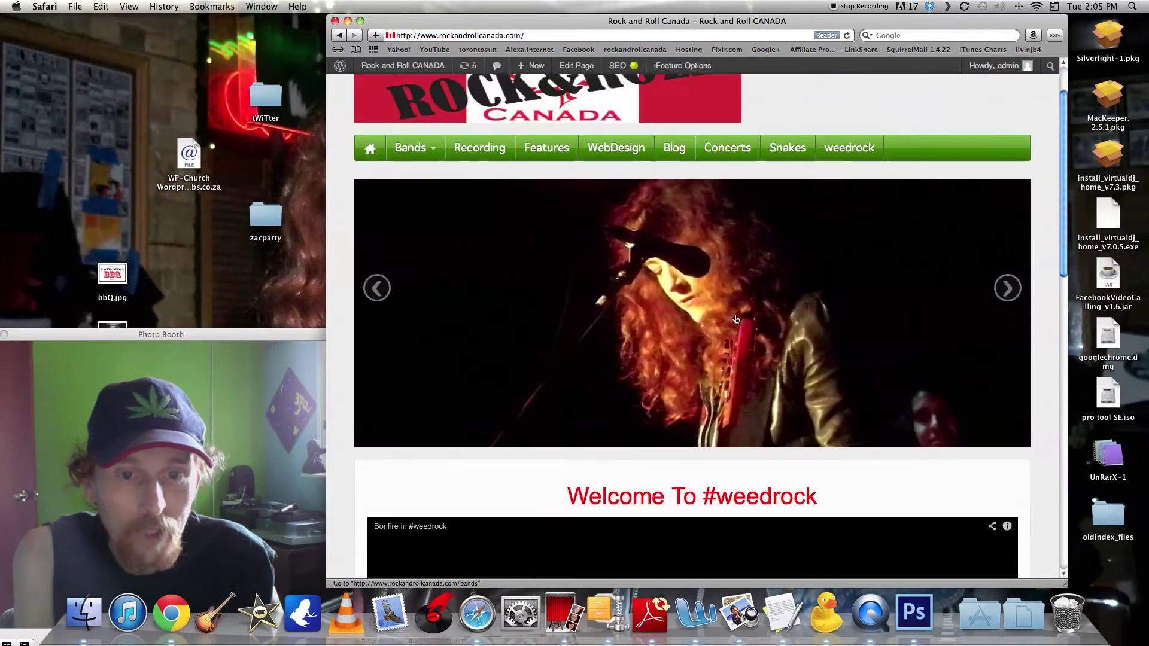
scroll(736, 319, "down", 3)
scroll(837, 266, "down", 2)
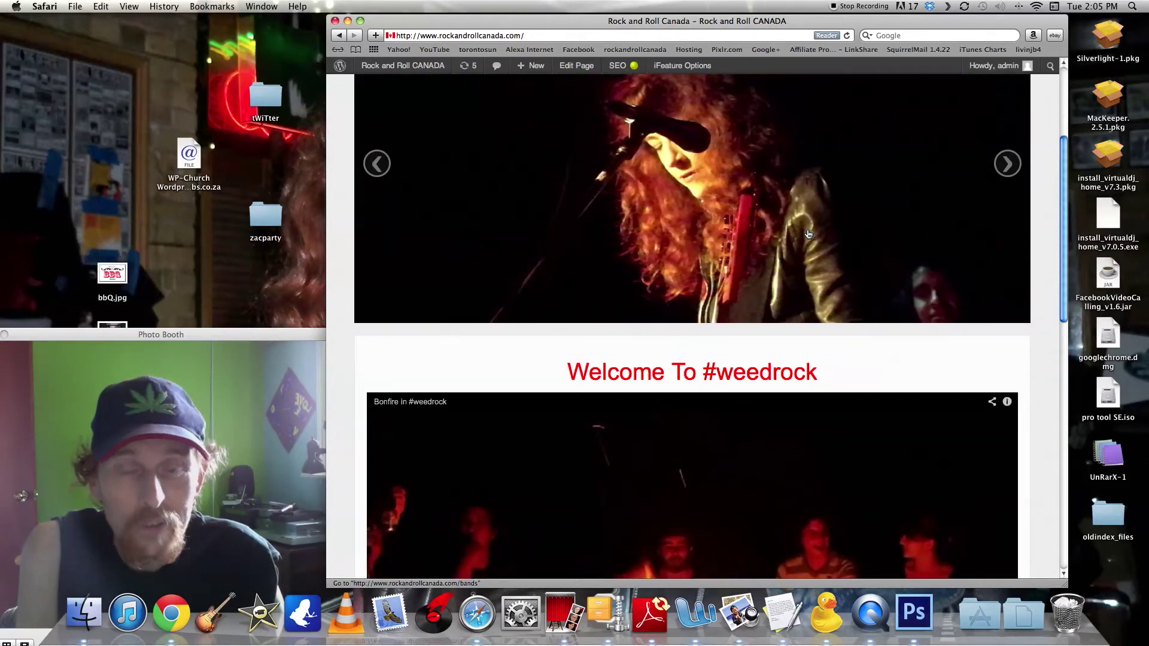
left_click(1007, 163)
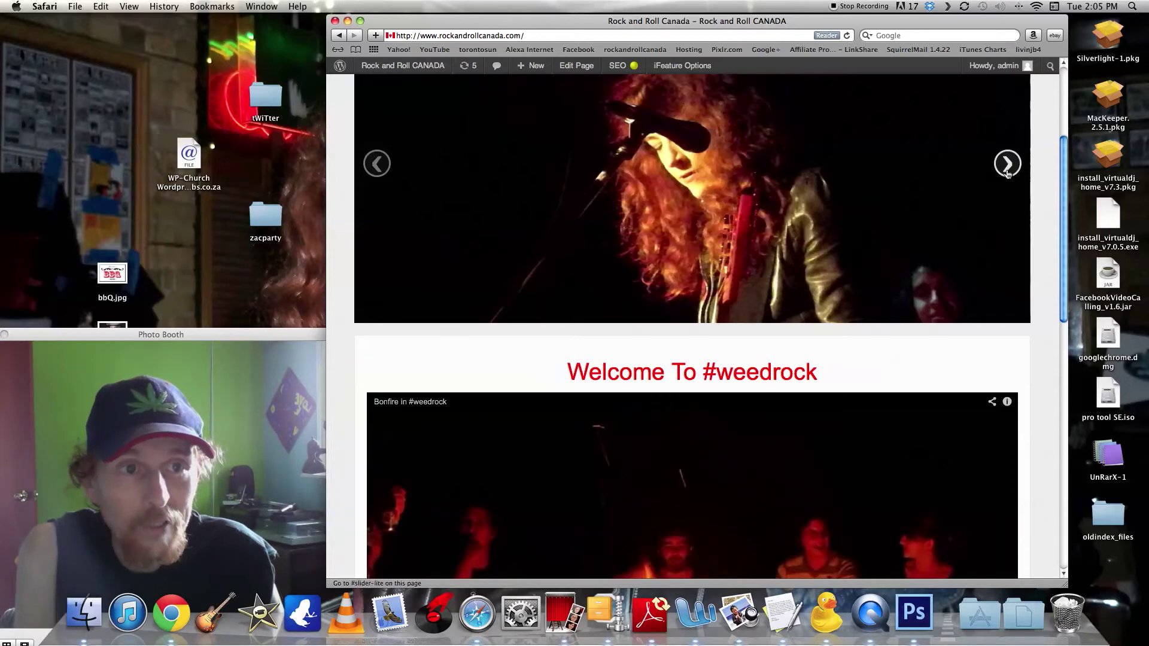
scroll(837, 212, "down", 5)
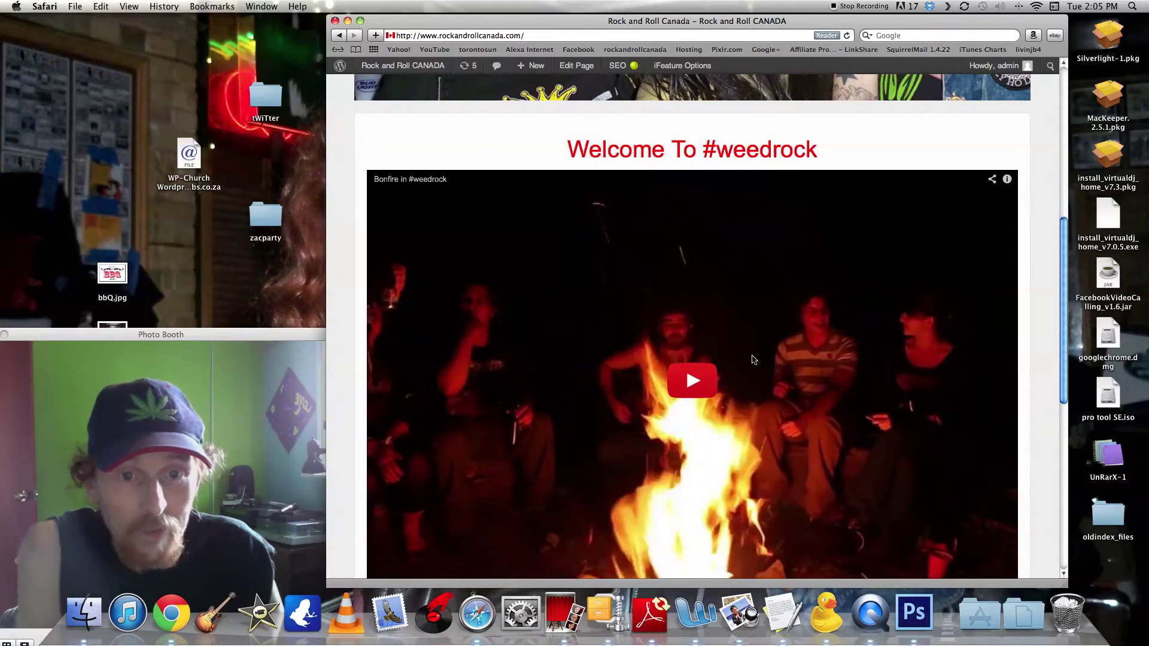
scroll(757, 359, "down", 2)
scroll(761, 359, "down", 3)
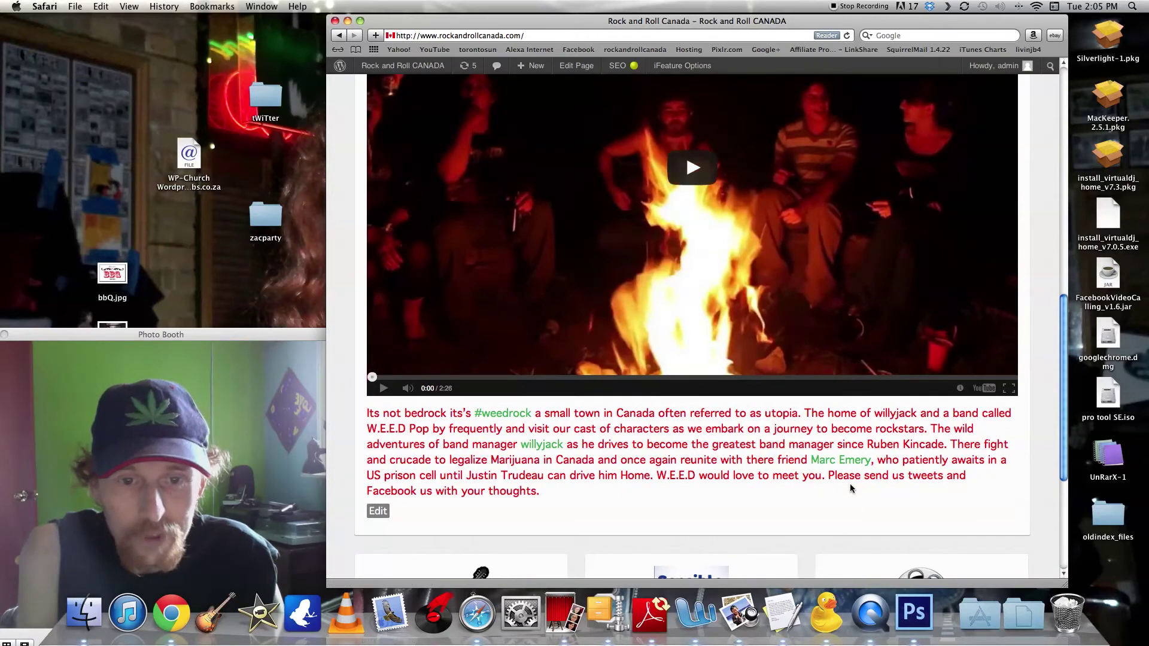
scroll(766, 371, "down", 1)
scroll(658, 419, "down", 2)
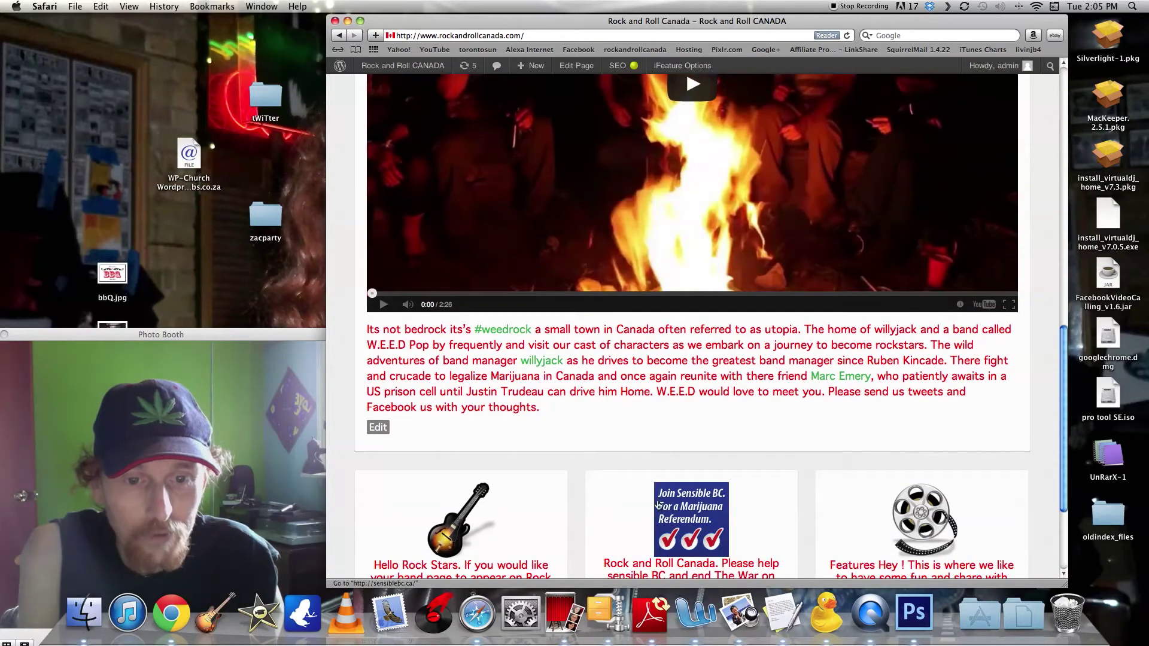
Examine the three feature boxes at the foot of the home page and return to the site header.
scroll(476, 490, "down", 4)
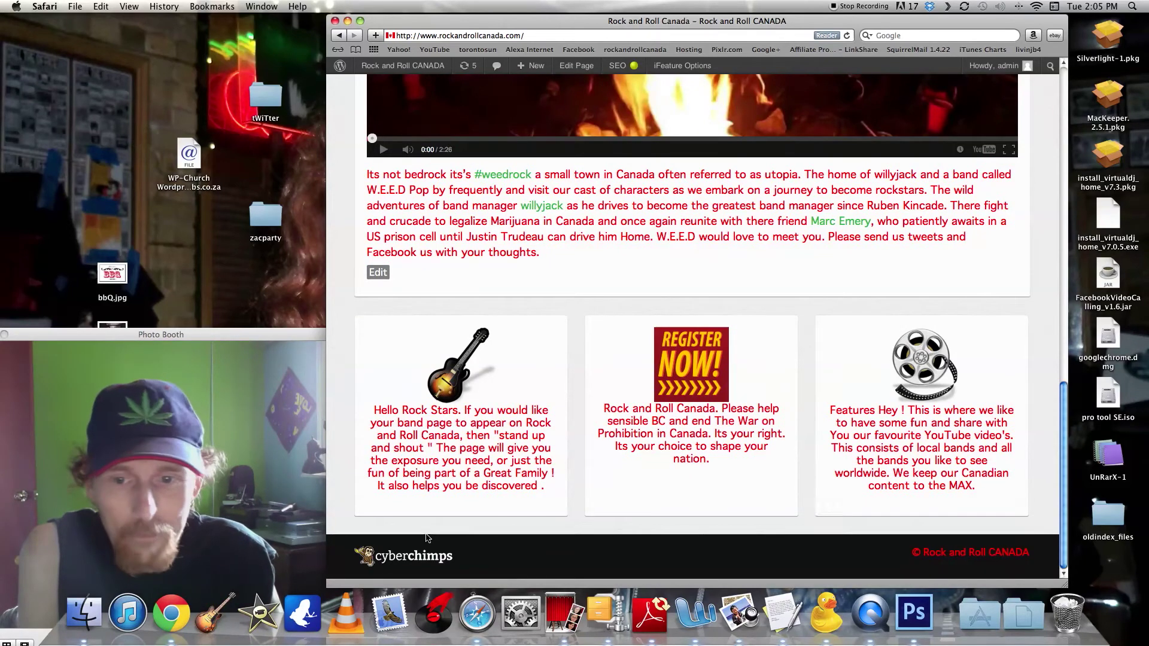
scroll(659, 431, "up", 4)
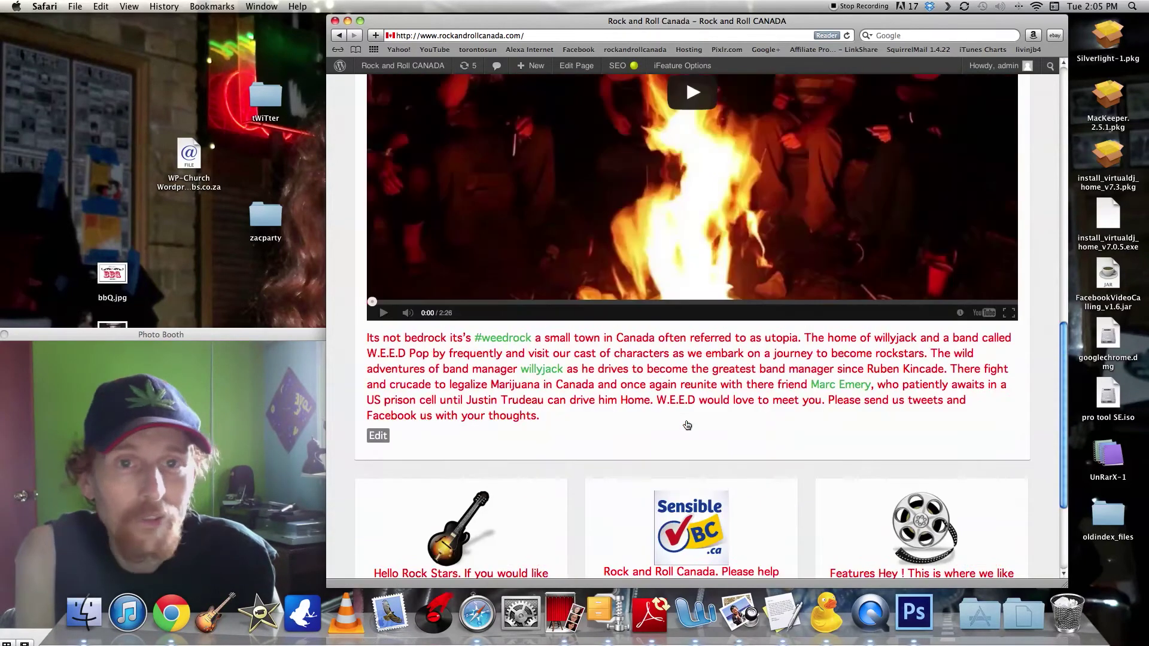
scroll(683, 418, "up", 3)
scroll(683, 418, "up", 3)
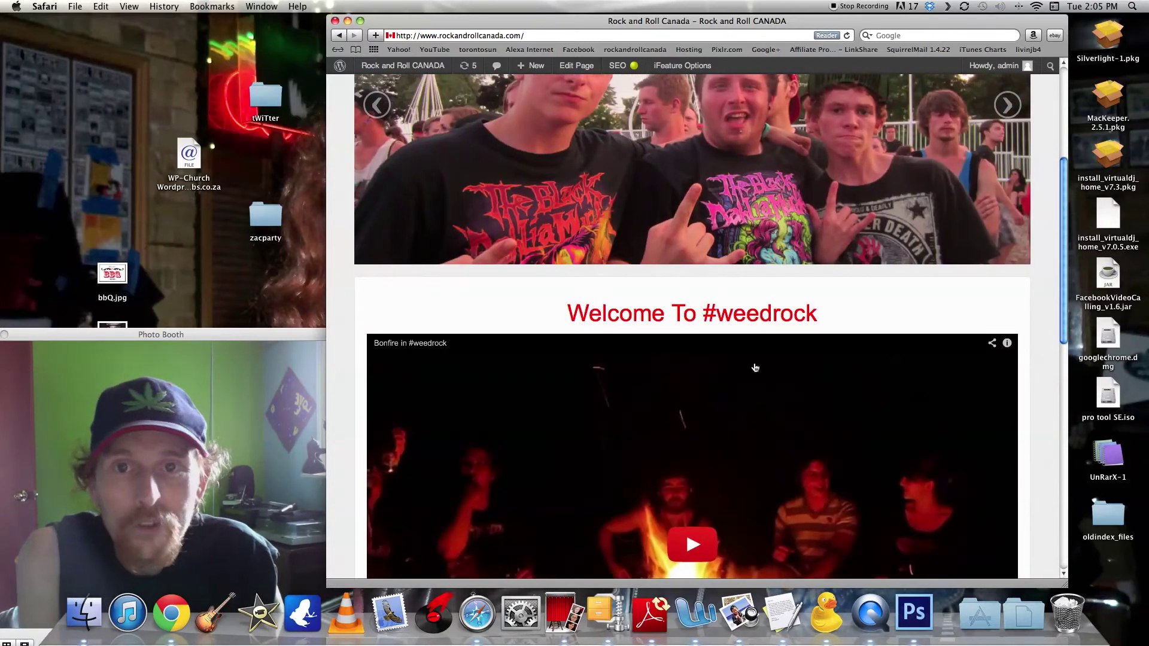
scroll(748, 277, "up", 5)
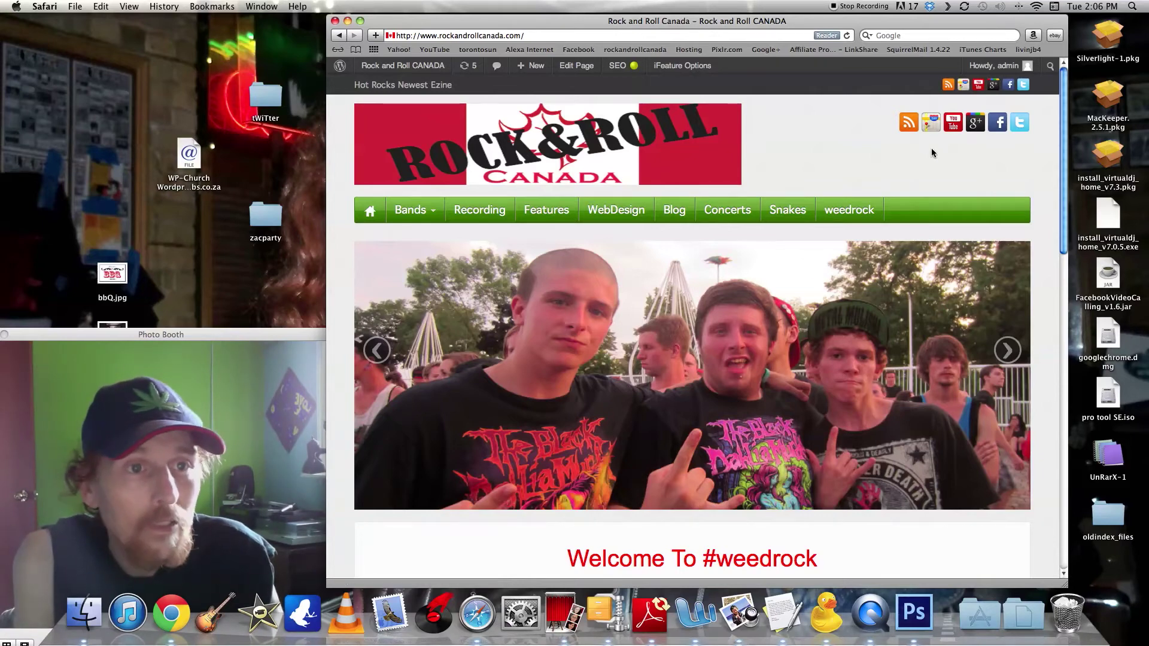
Visit the Facebook and Twitter profiles linked from the site header, closing each profile window after viewing it.
left_click(998, 123)
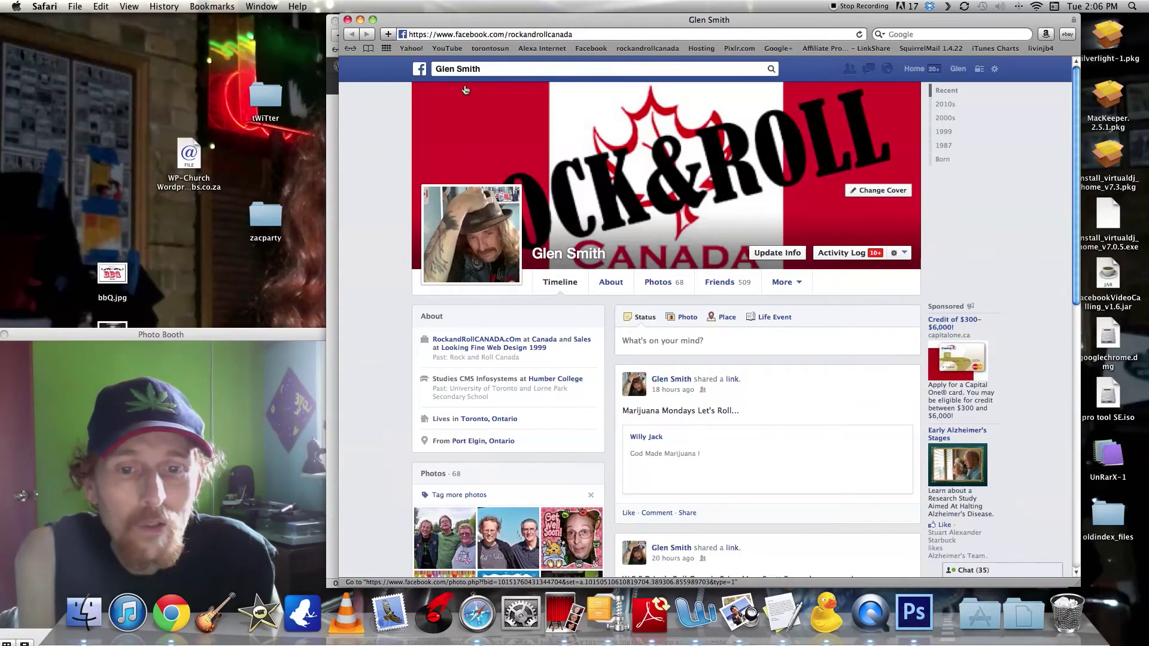
left_click(349, 20)
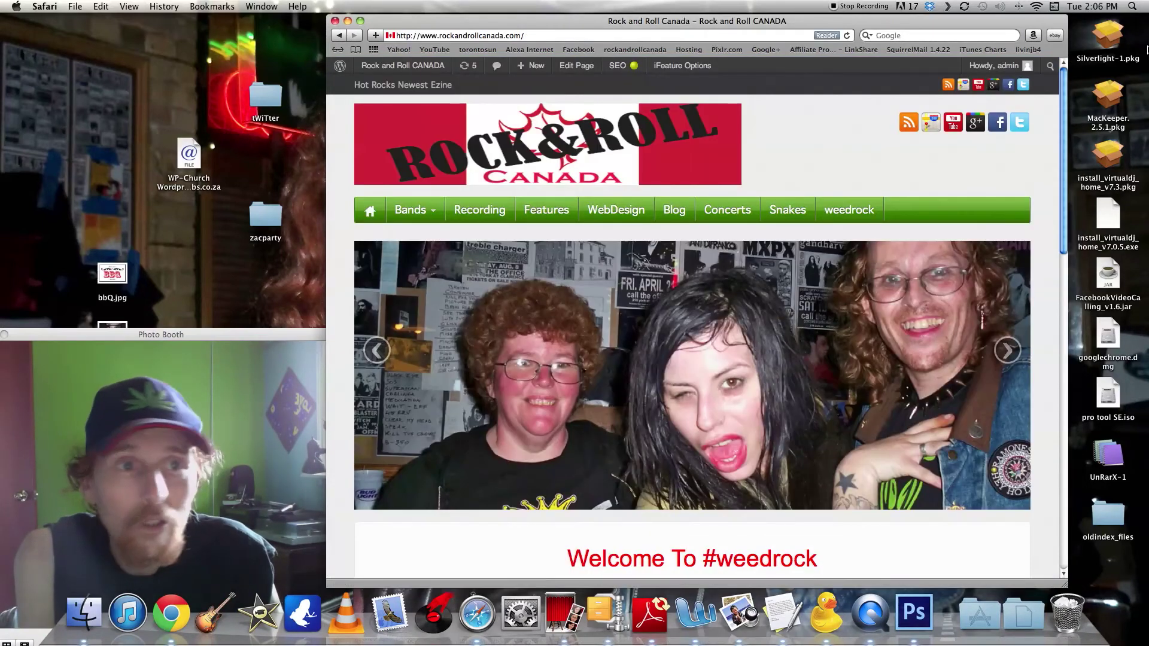
left_click(1020, 124)
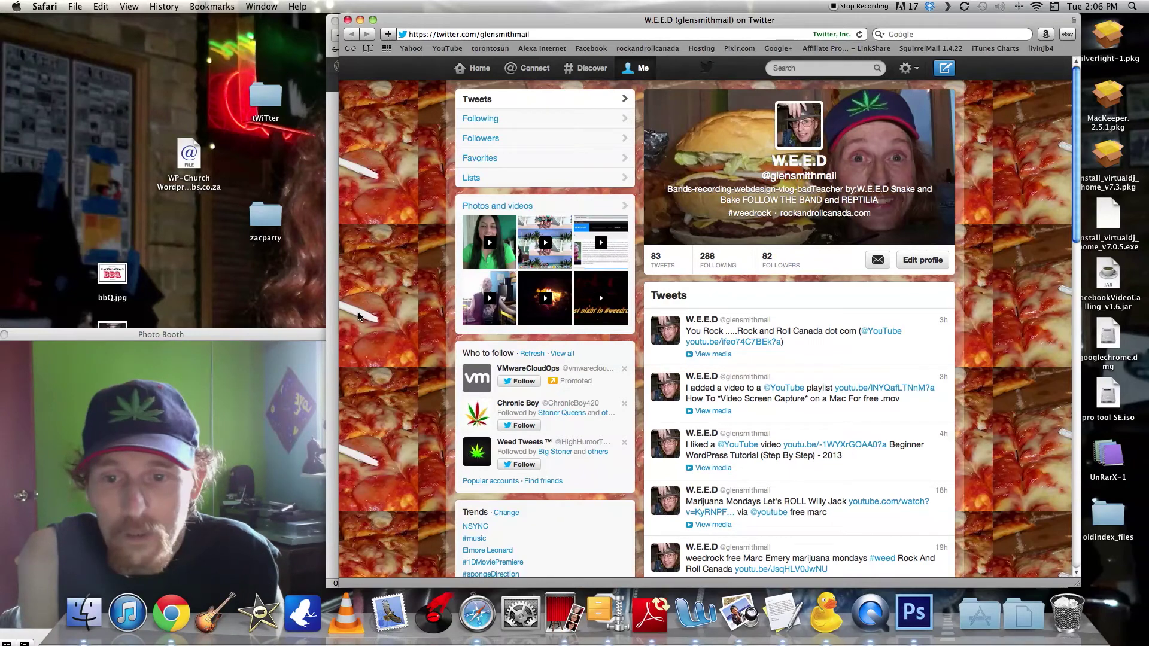
scroll(359, 315, "down", 3)
scroll(748, 330, "up", 3)
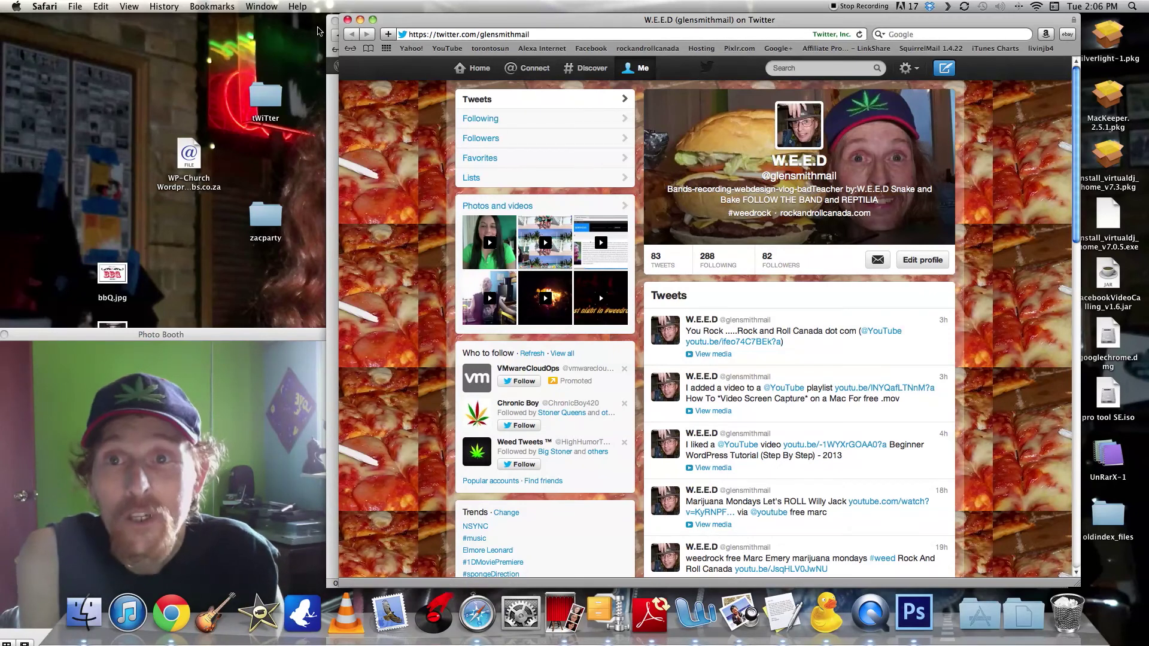
left_click(347, 20)
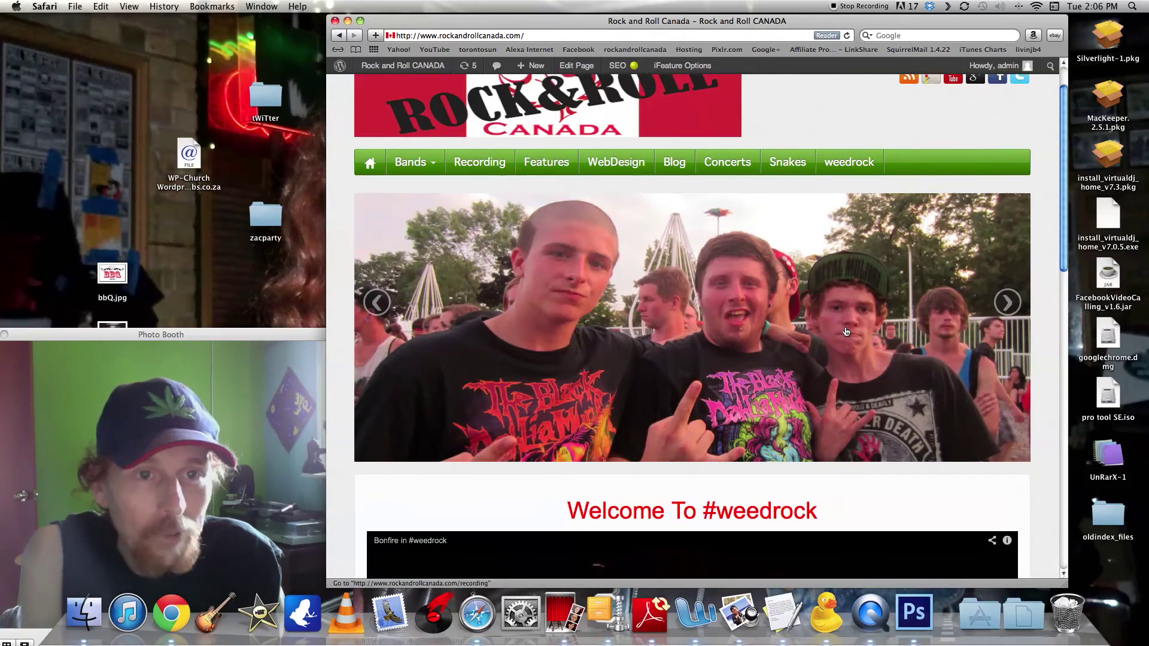
Open the YouTube channel linked from the site header and look through its Rock and Roll Canada, Reptiles, Tech Talk and Recent uploads sections.
scroll(844, 331, "up", 1)
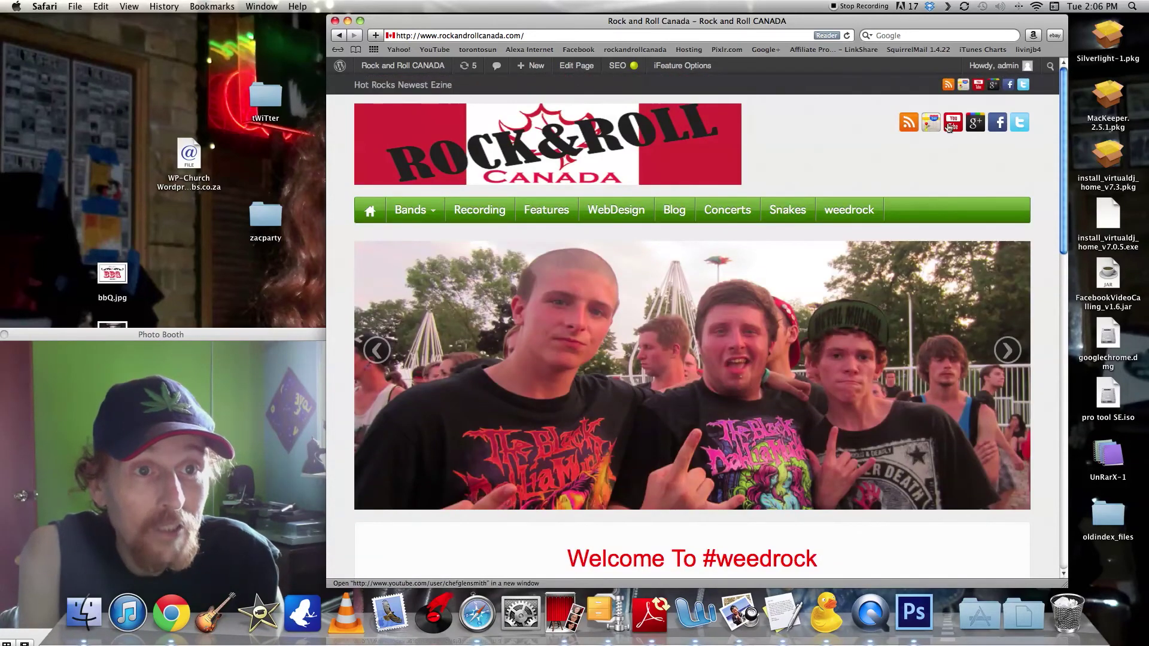
left_click(952, 131)
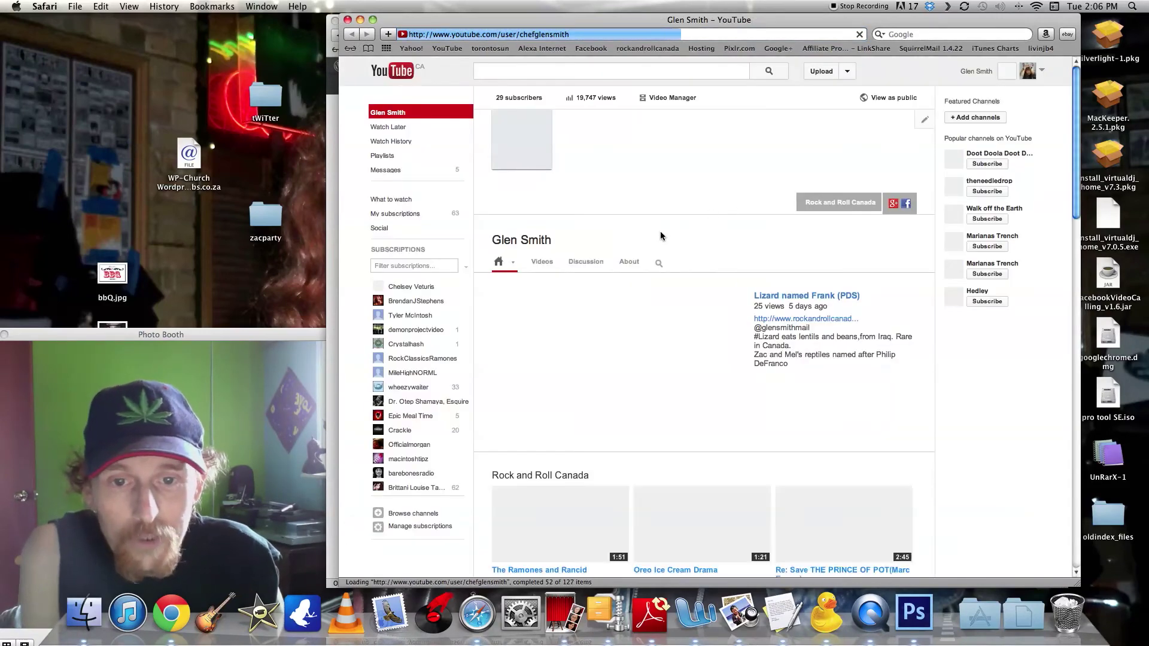
scroll(649, 317, "down", 5)
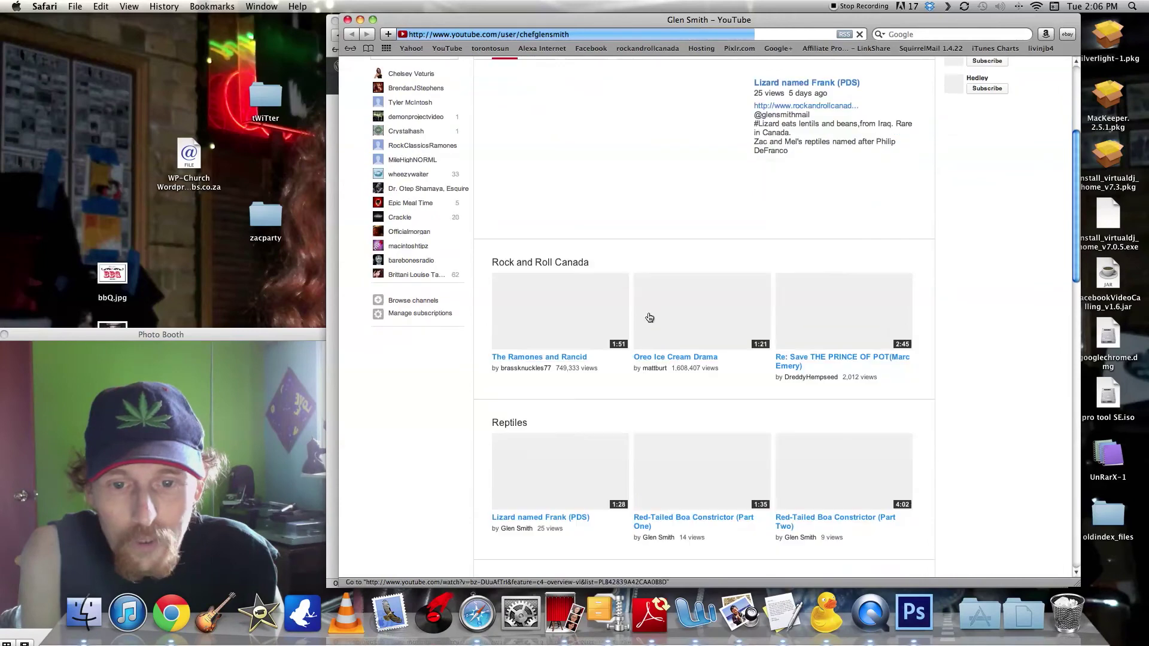
scroll(649, 317, "down", 5)
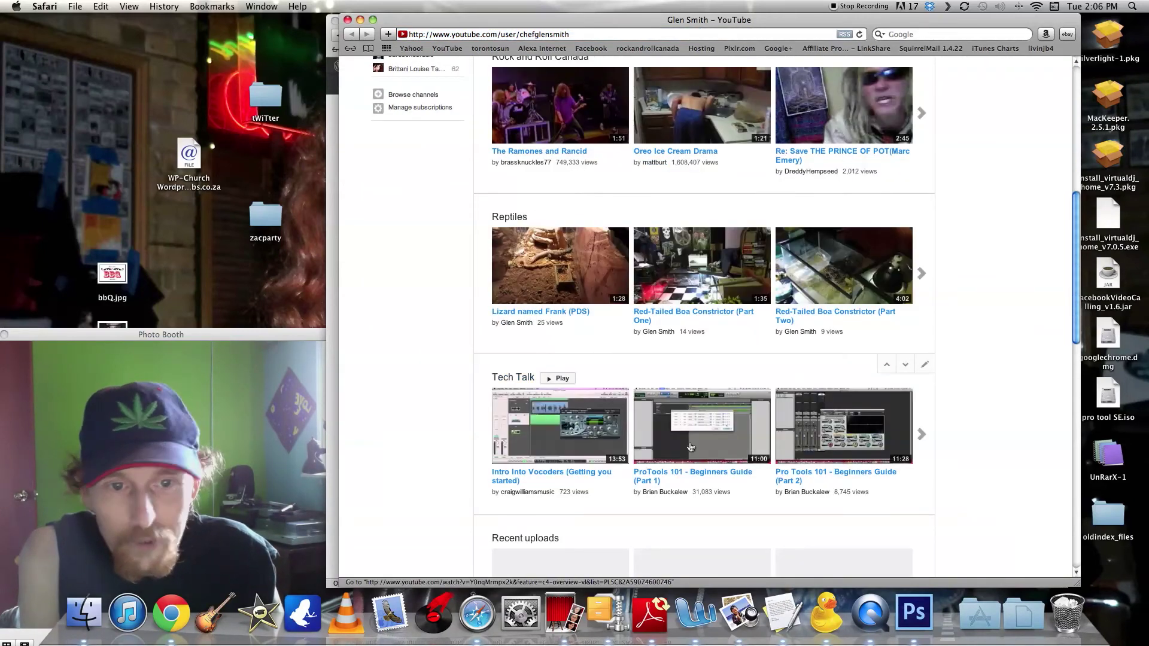
scroll(970, 511, "up", 10)
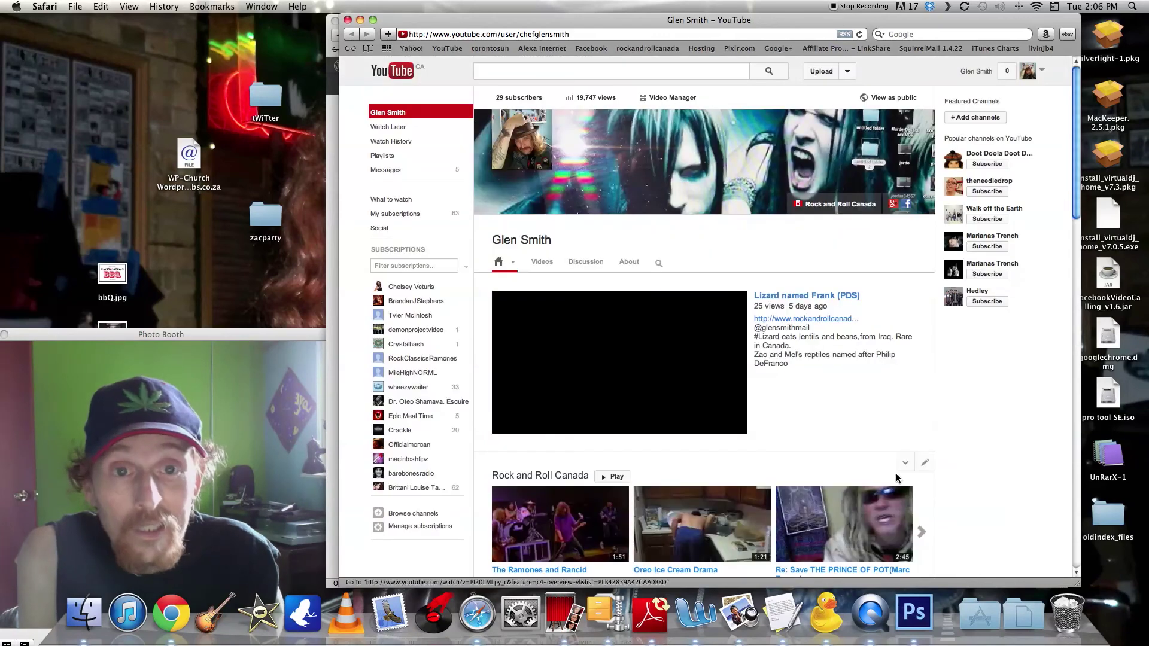
scroll(646, 377, "down", 4)
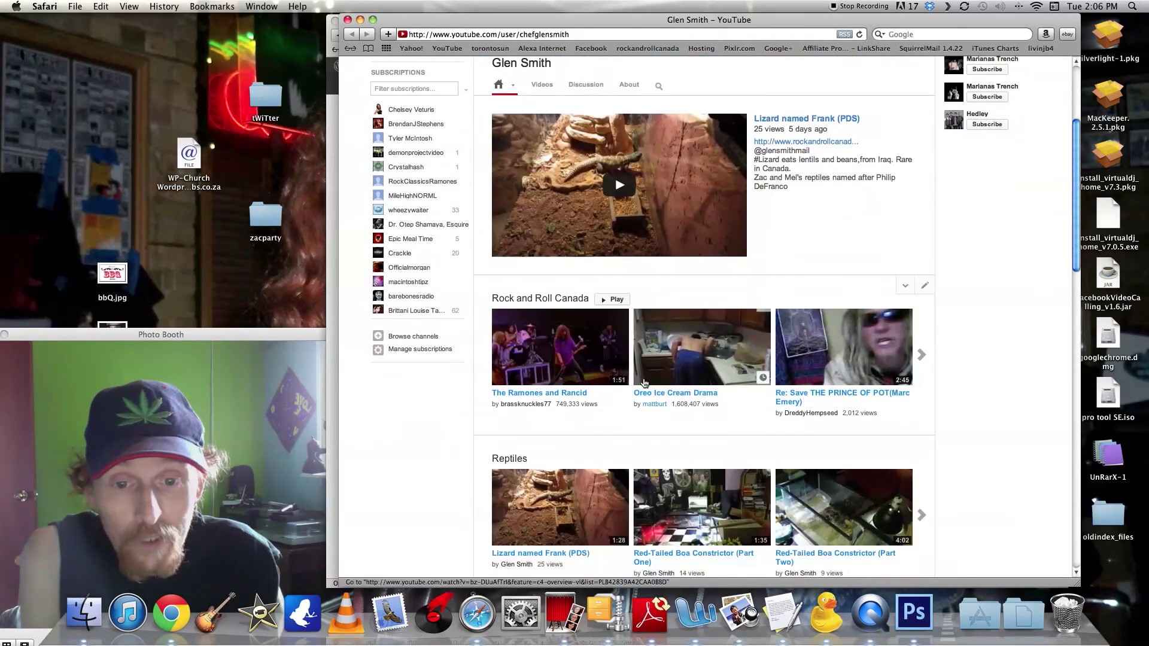
scroll(644, 382, "down", 5)
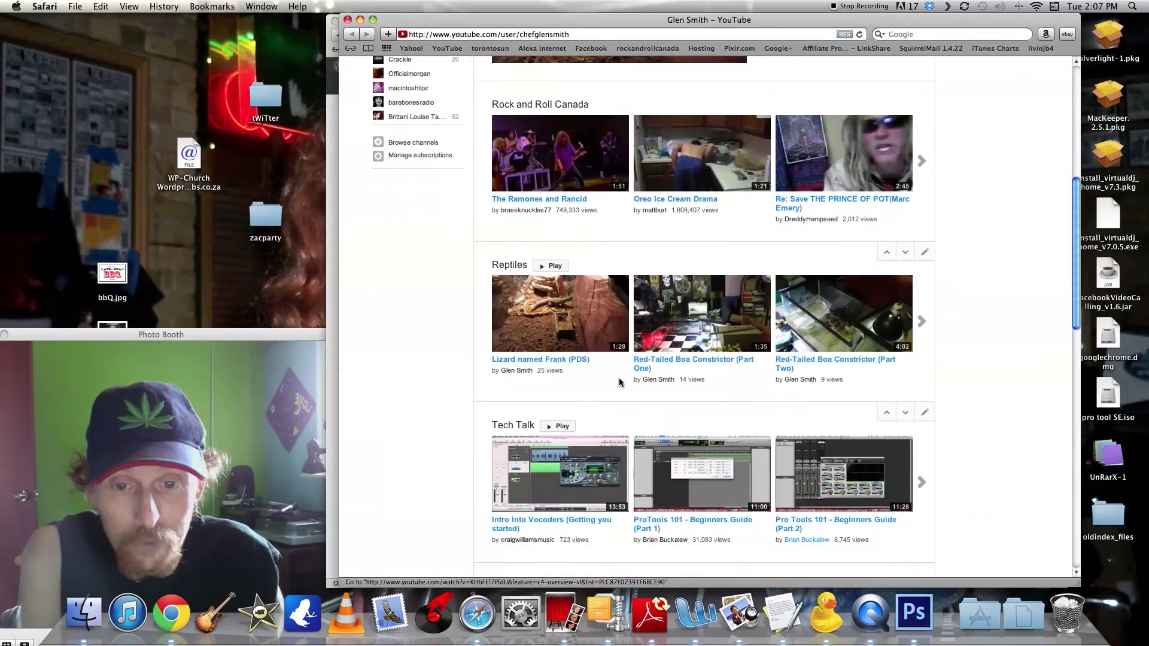
scroll(618, 383, "down", 3)
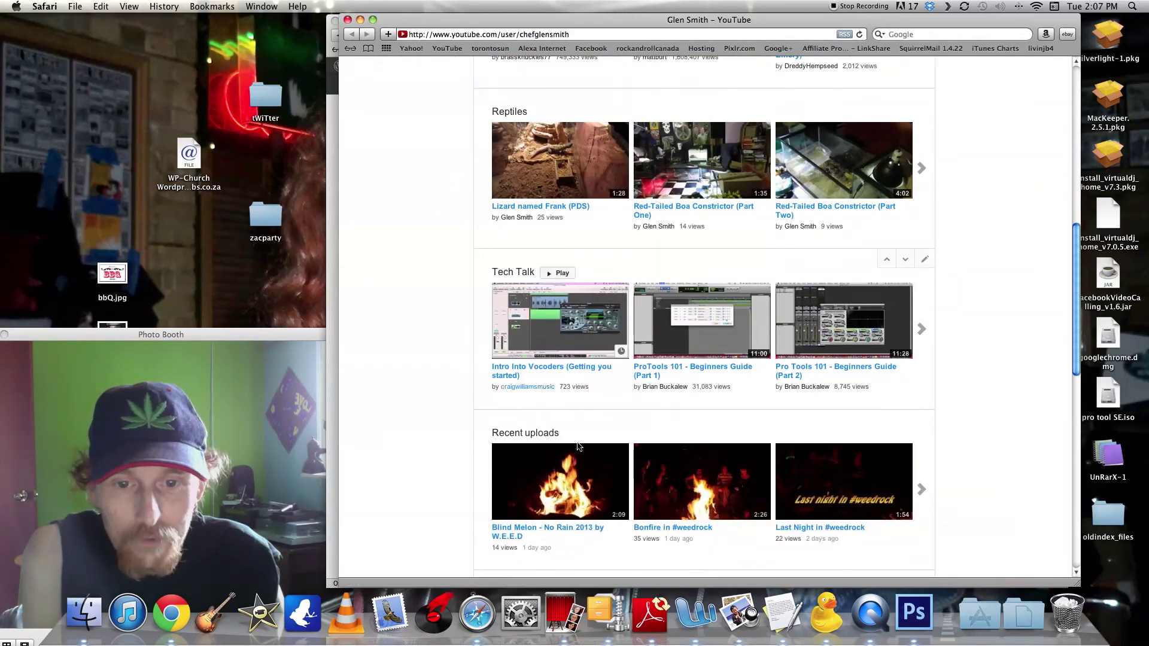
Play the recent upload Blind Melon - No Rain 2013 by W.E.E.D, skip its advertisement, and close the YouTube window.
left_click(575, 462)
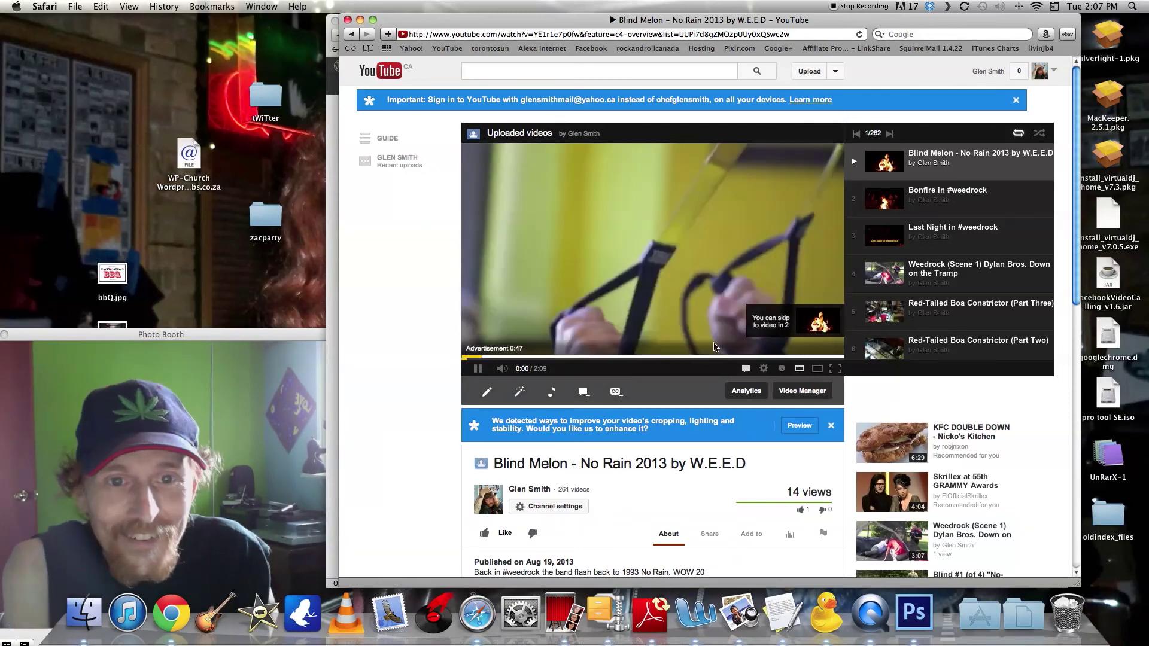
left_click(803, 330)
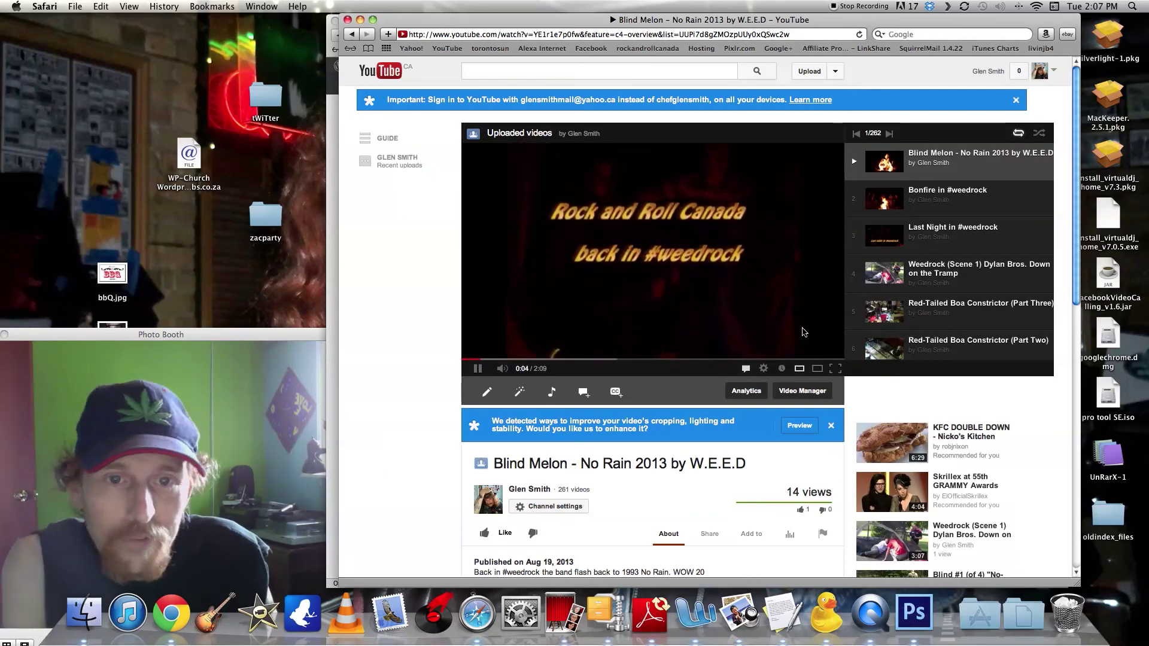
left_click(348, 20)
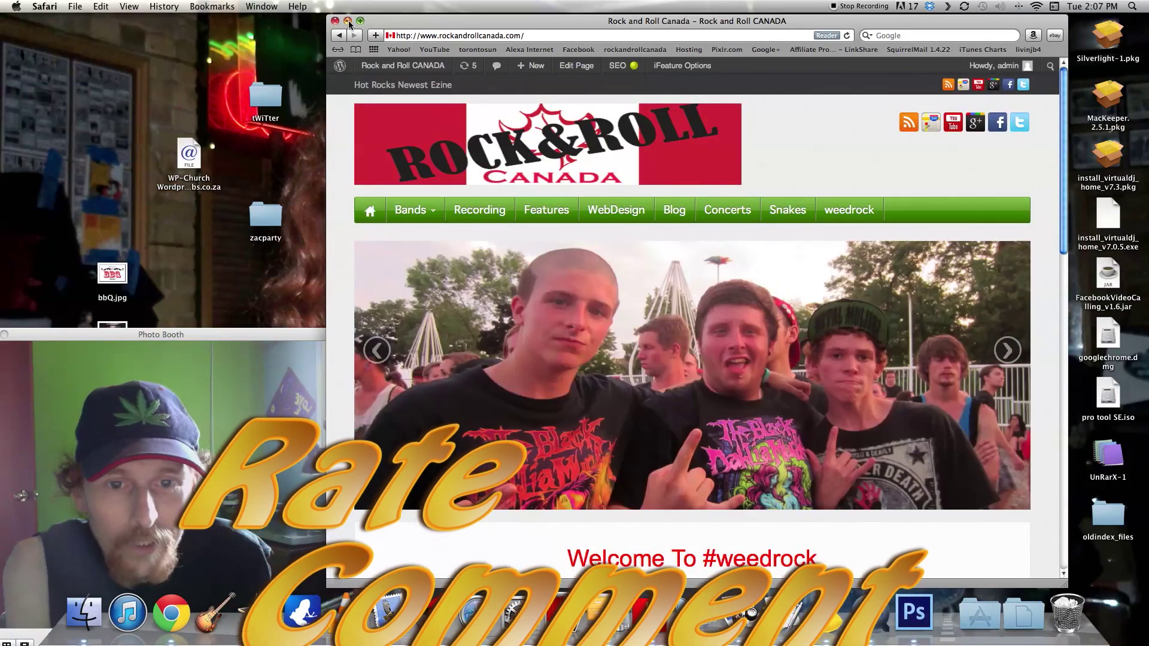